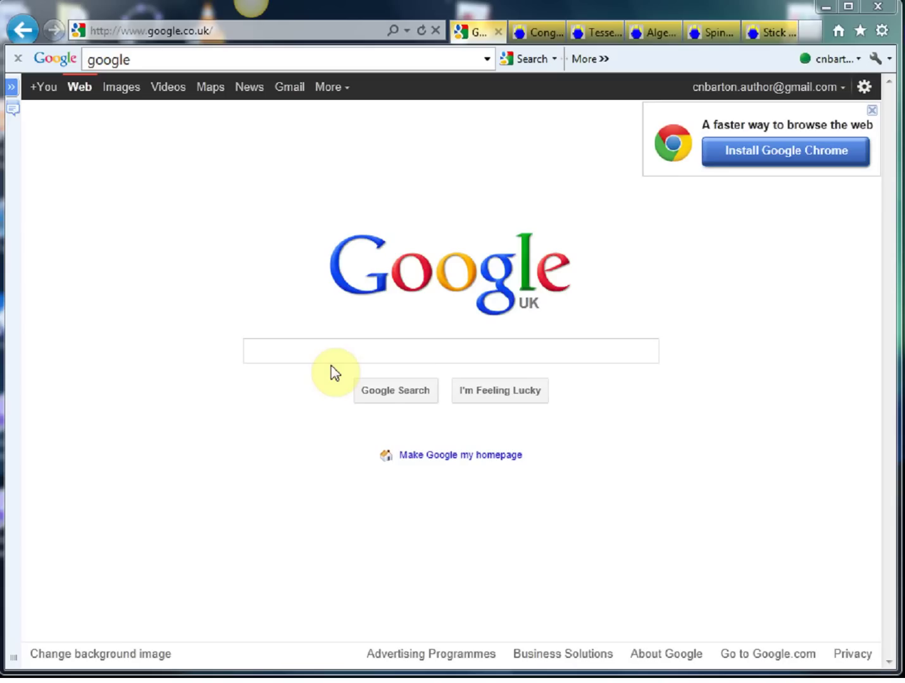
- Enter 'nlvm' in the Google search box
left_click(297, 352)
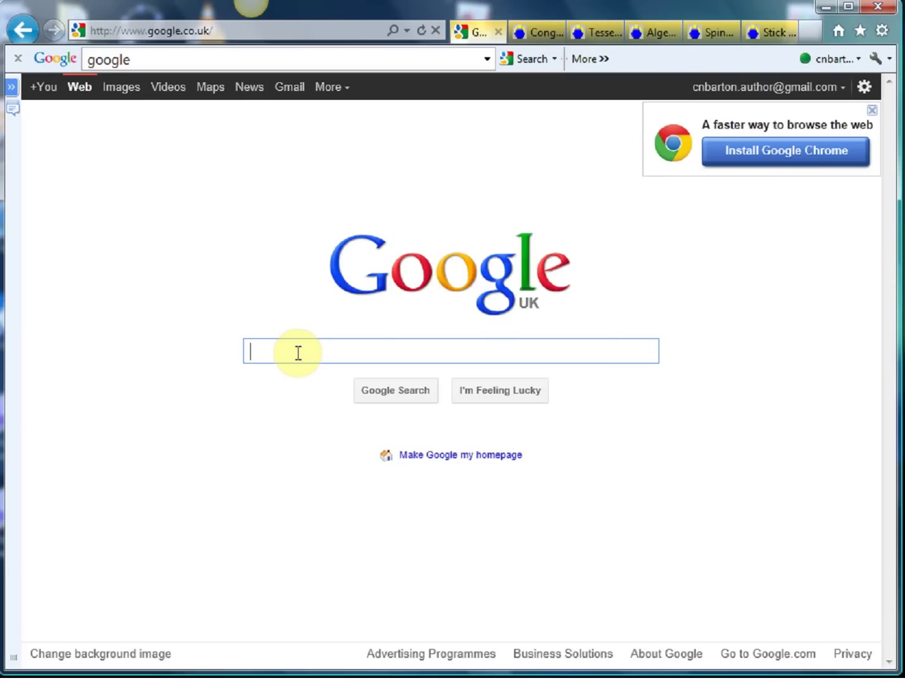
type("nl")
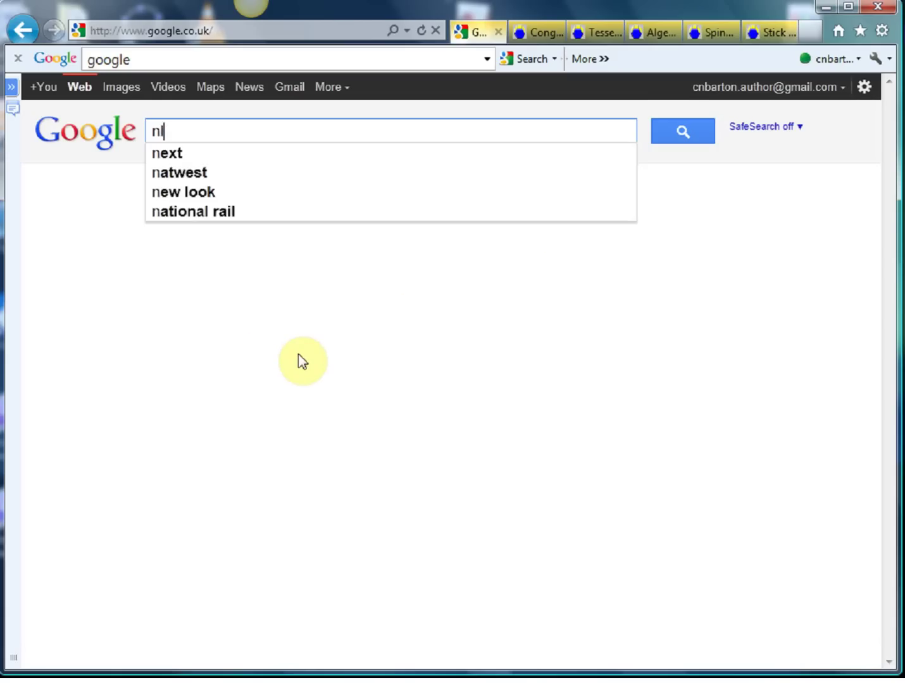
type("vm")
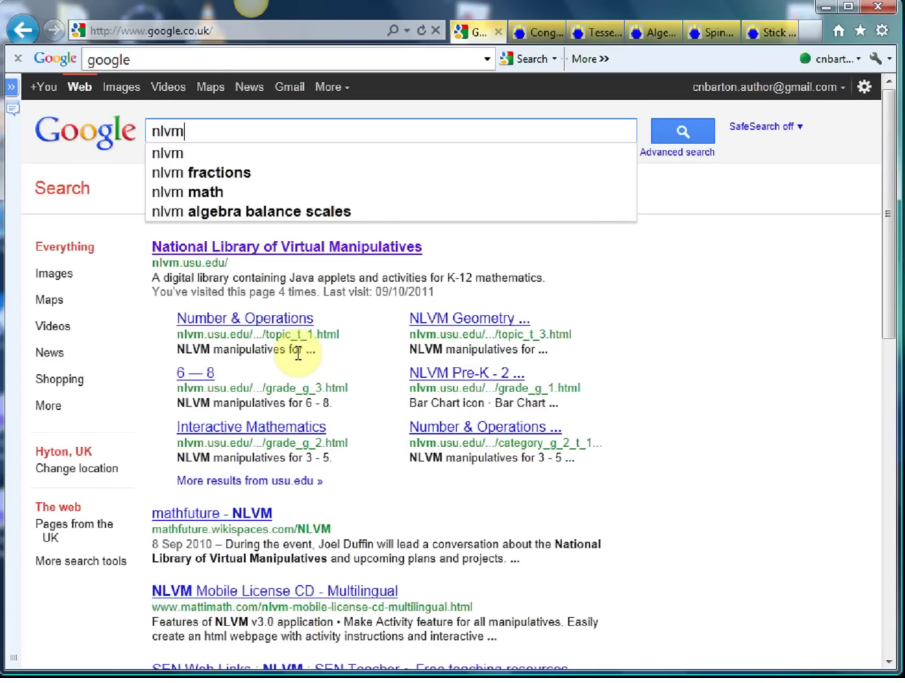
- Open the National Library of Virtual Manipulatives result at nlvm.usu.edu
left_click(287, 250)
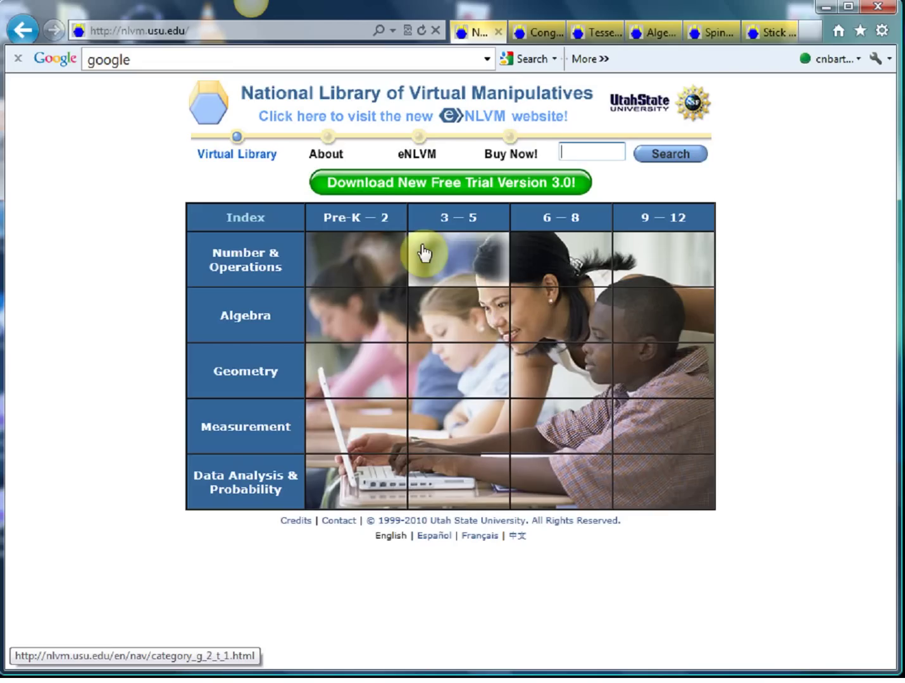
- Open Congruent Triangles from the Geometry grades 3–5 manipulatives list
left_click(430, 373)
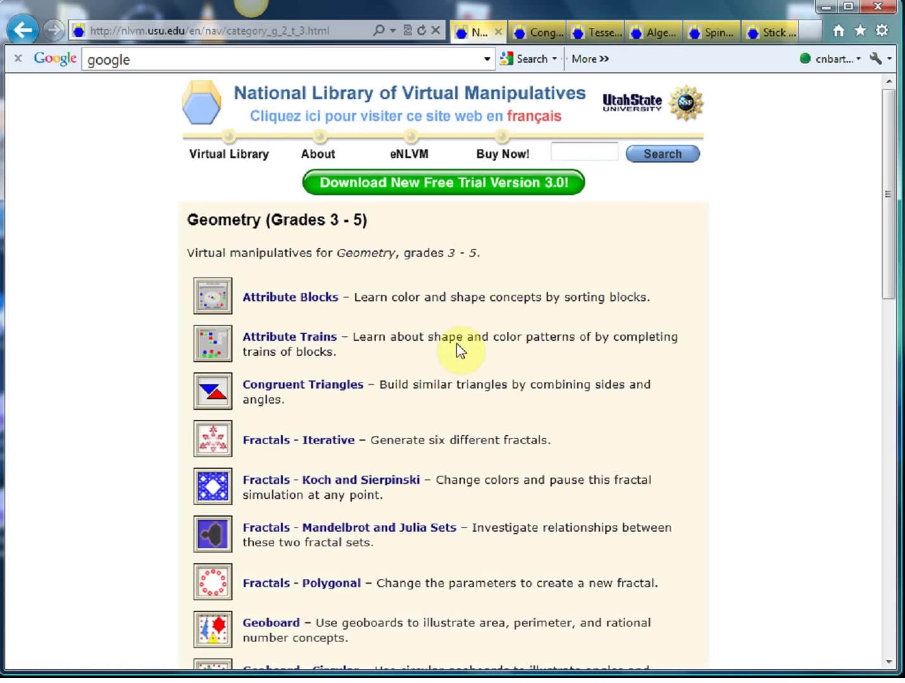
left_click_drag(884, 195, 863, 137)
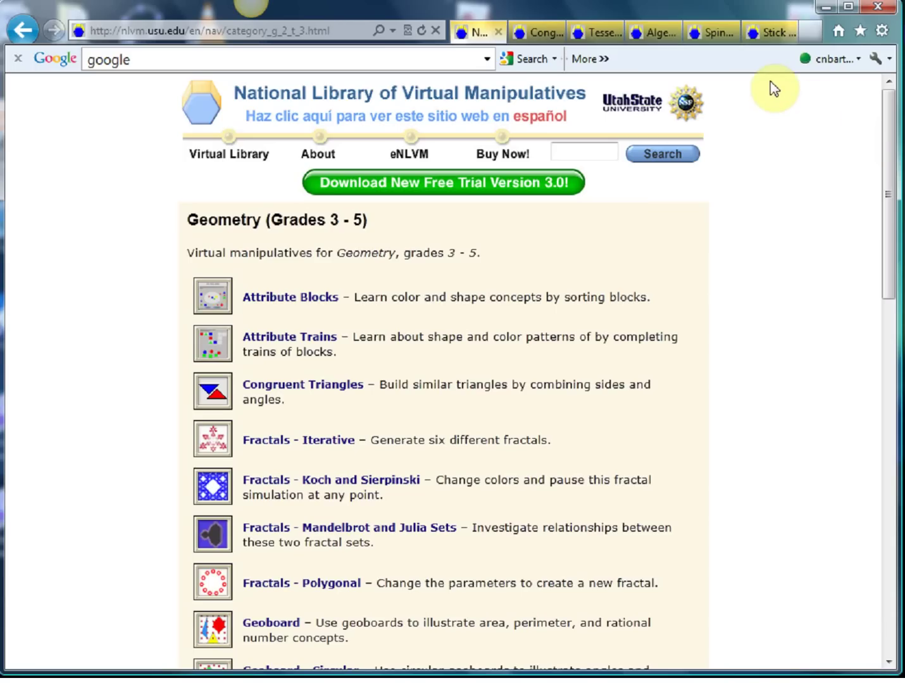
left_click(317, 387)
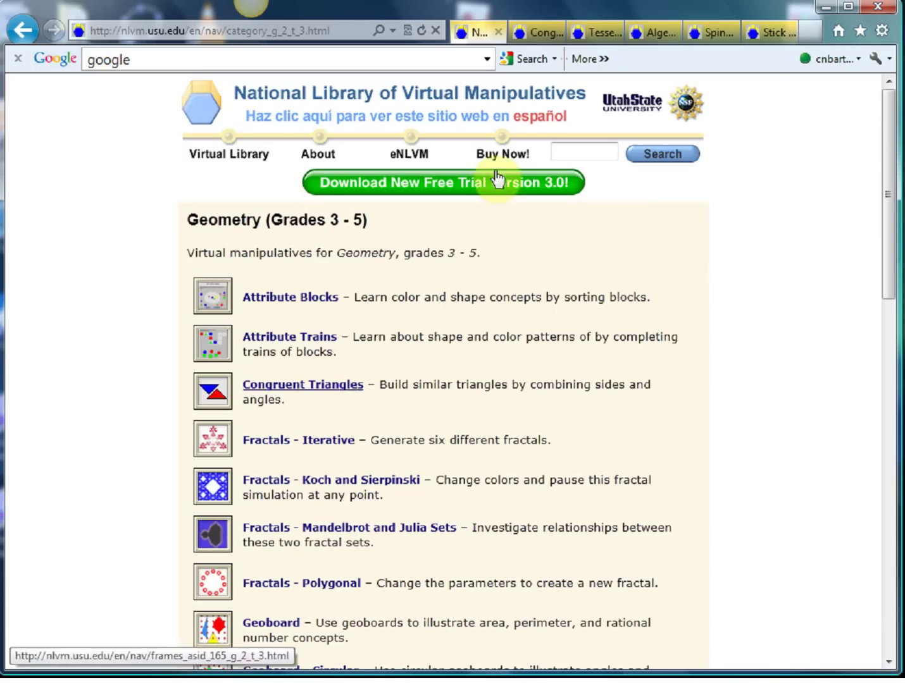
left_click(541, 31)
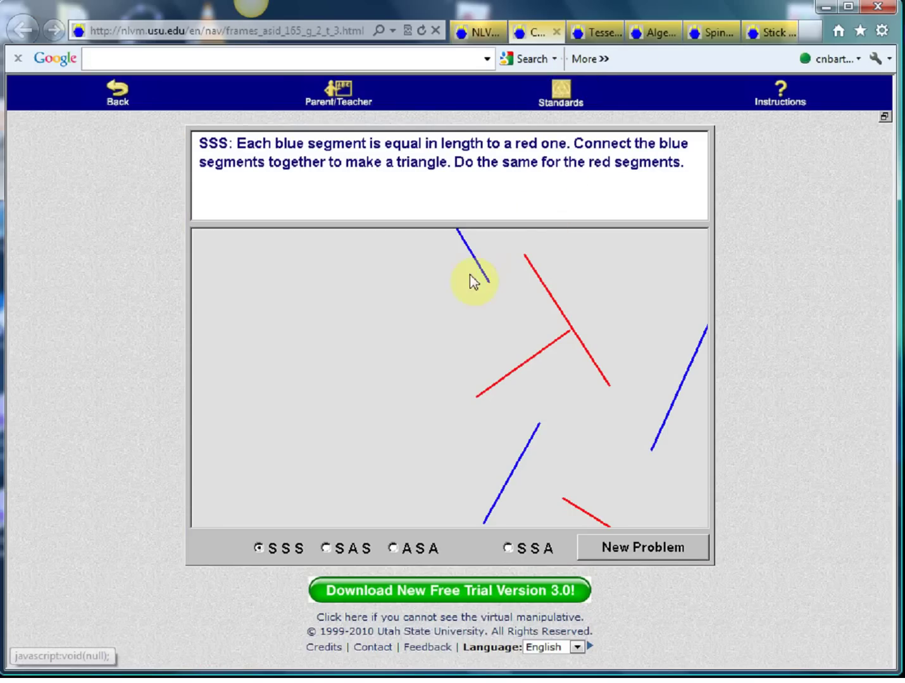
- Spread the blue and red segments out across the work area
left_click_drag(479, 273, 391, 396)
left_click_drag(515, 472, 281, 376)
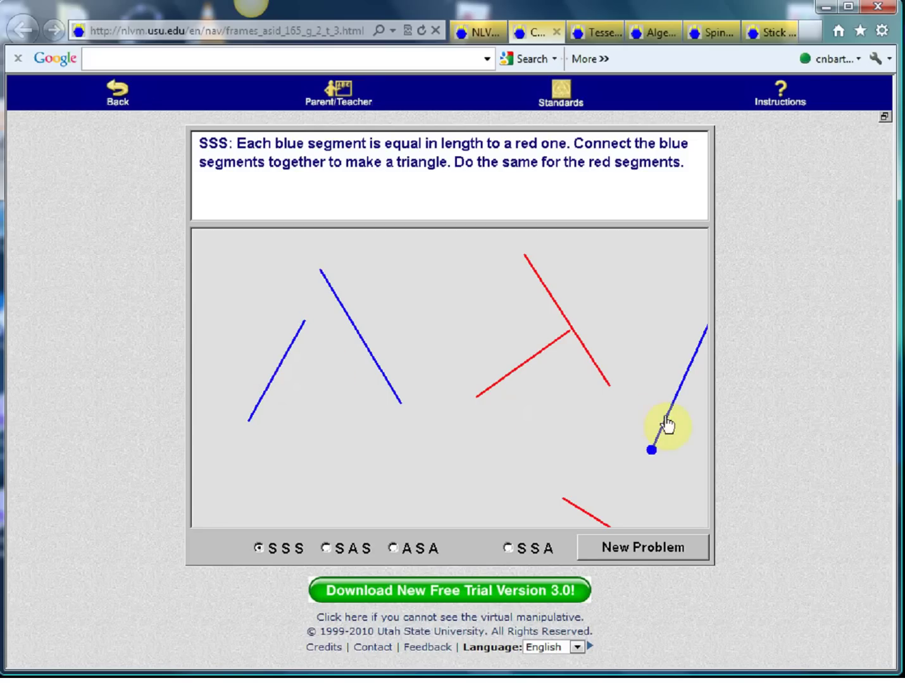
left_click_drag(668, 425, 407, 446)
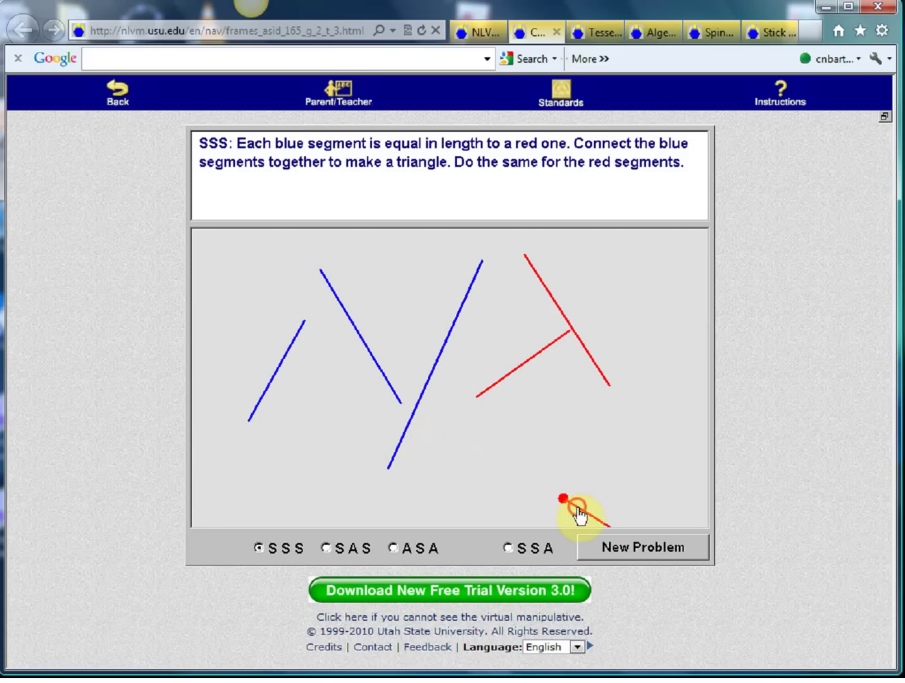
left_click_drag(577, 513, 462, 411)
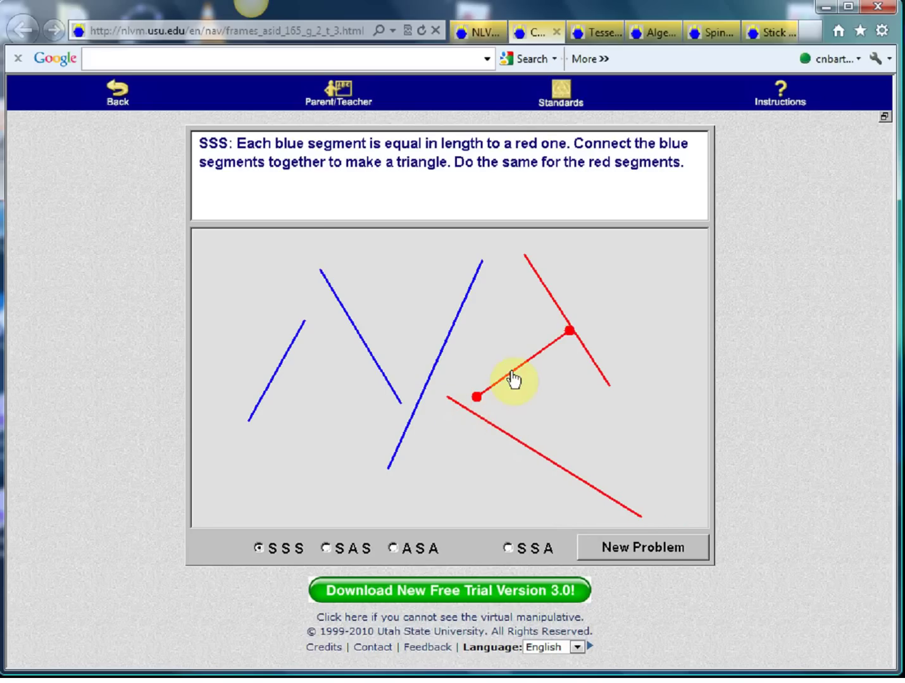
left_click_drag(514, 378, 515, 387)
left_click_drag(558, 312, 595, 314)
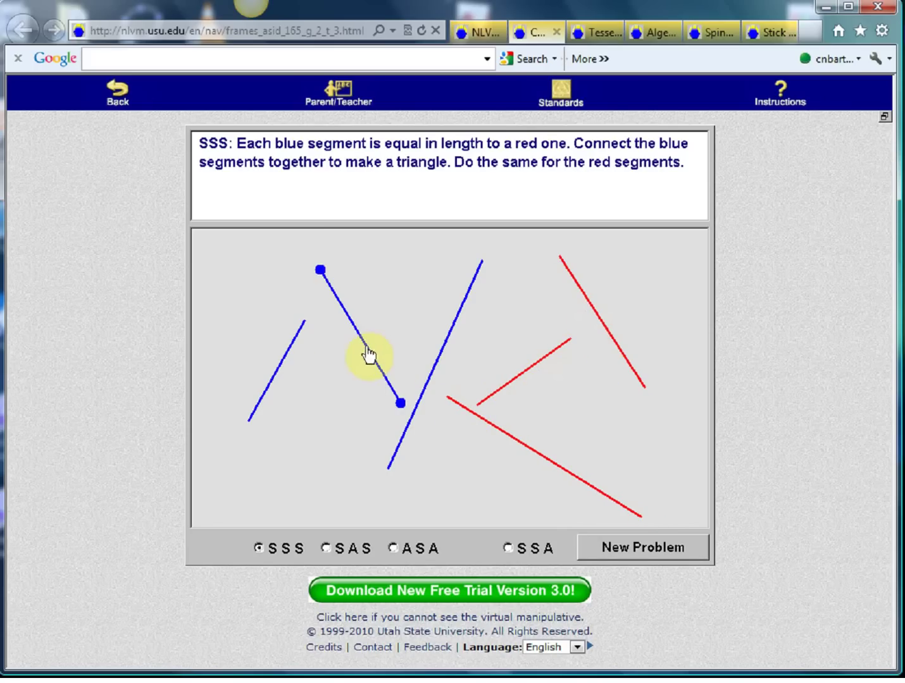
- Connect the blue segments' ends, snapping the long one in to close the triangle
left_click_drag(288, 360, 269, 334)
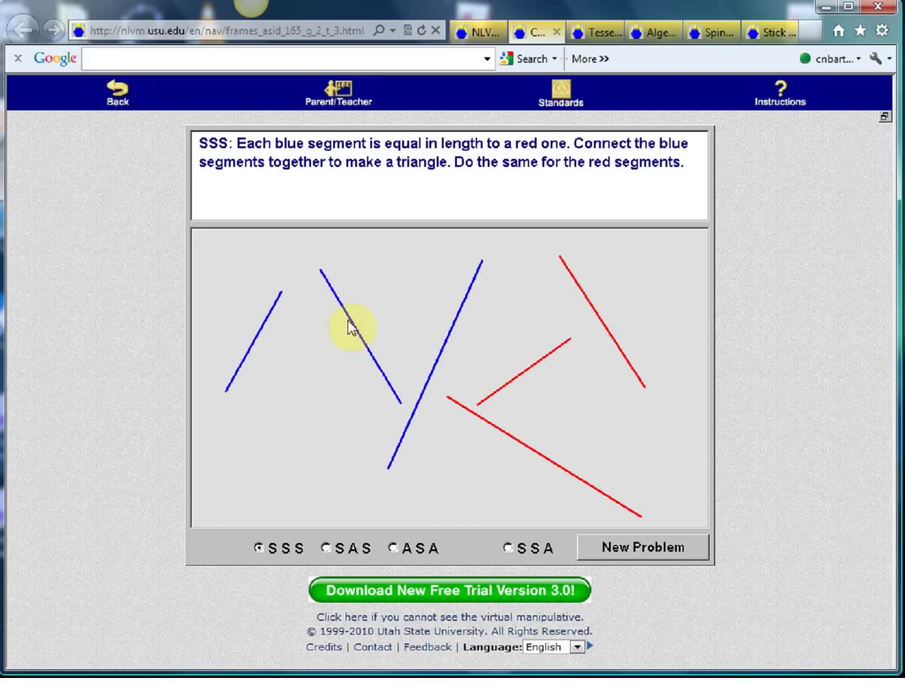
left_click_drag(350, 327, 313, 353)
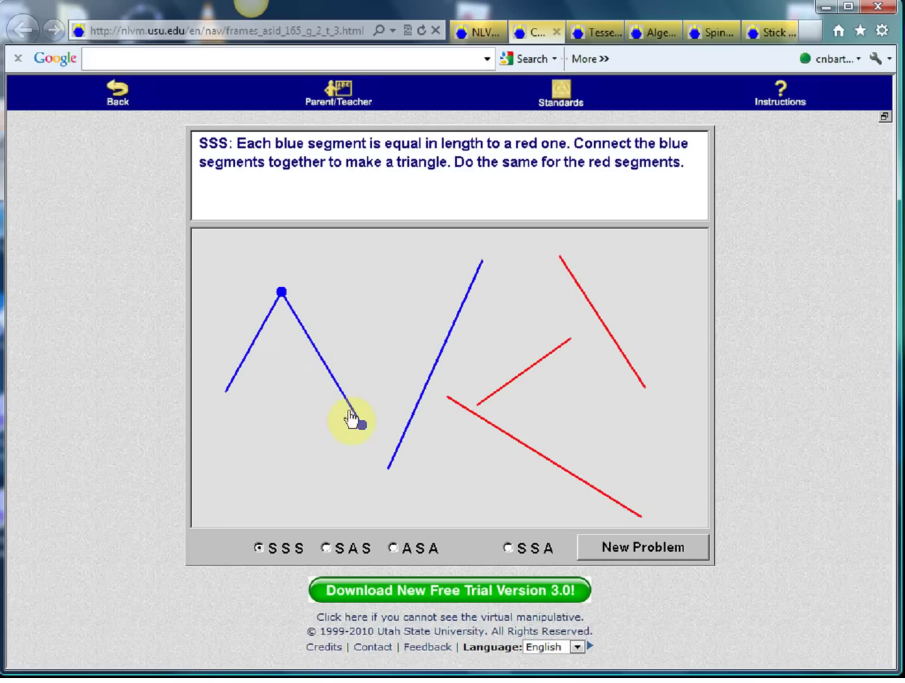
left_click_drag(360, 423, 431, 331)
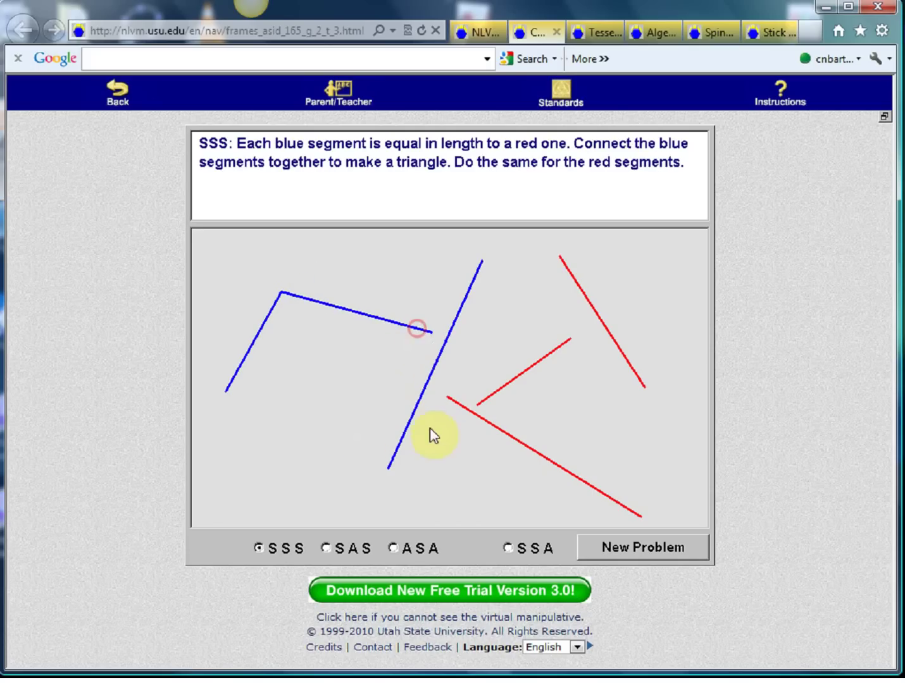
left_click_drag(414, 438, 239, 396)
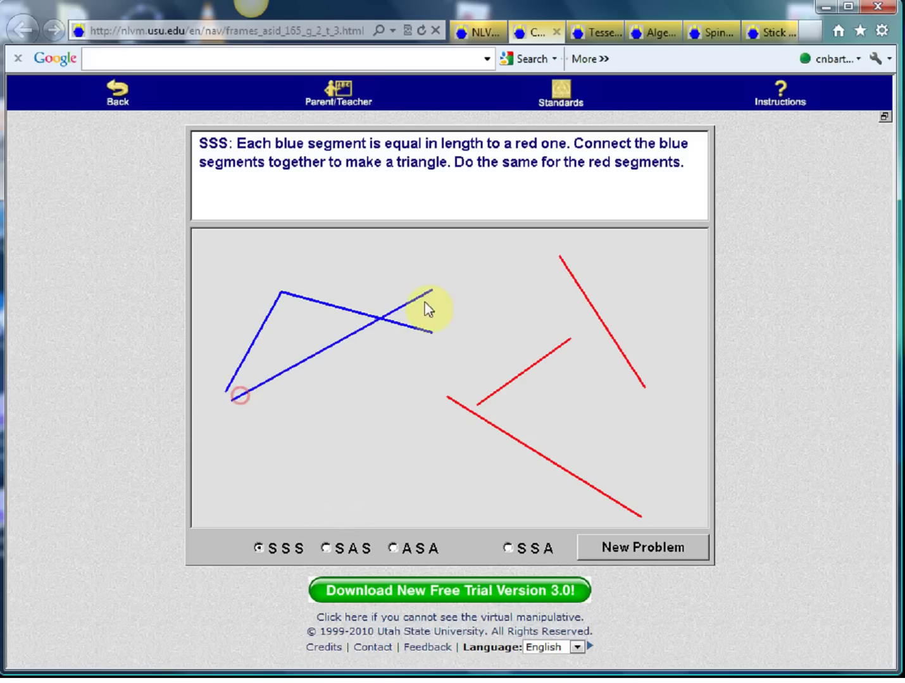
left_click_drag(430, 293, 453, 363)
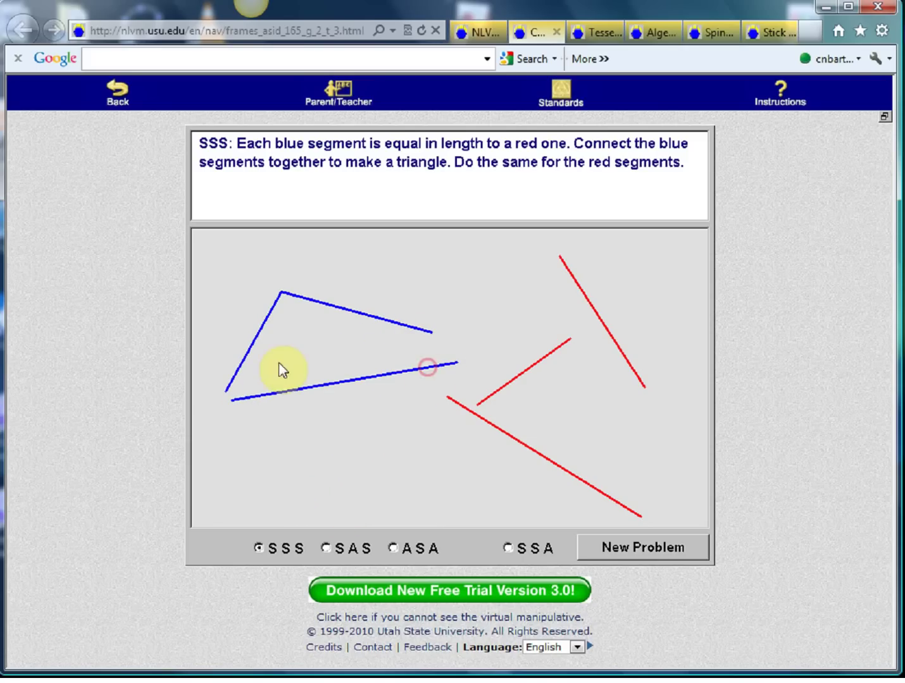
left_click(238, 397)
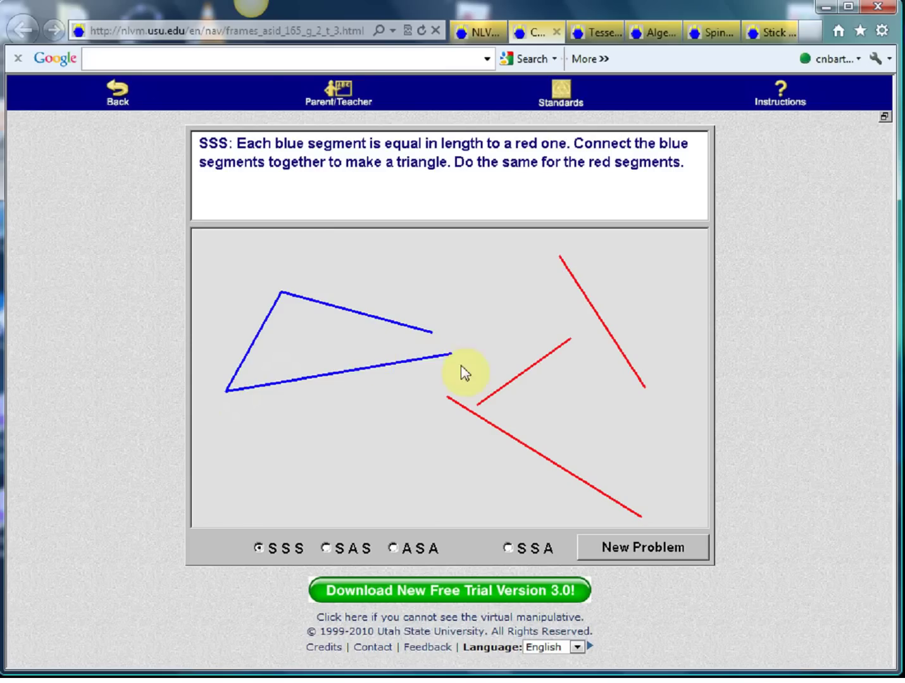
left_click_drag(452, 355, 433, 317)
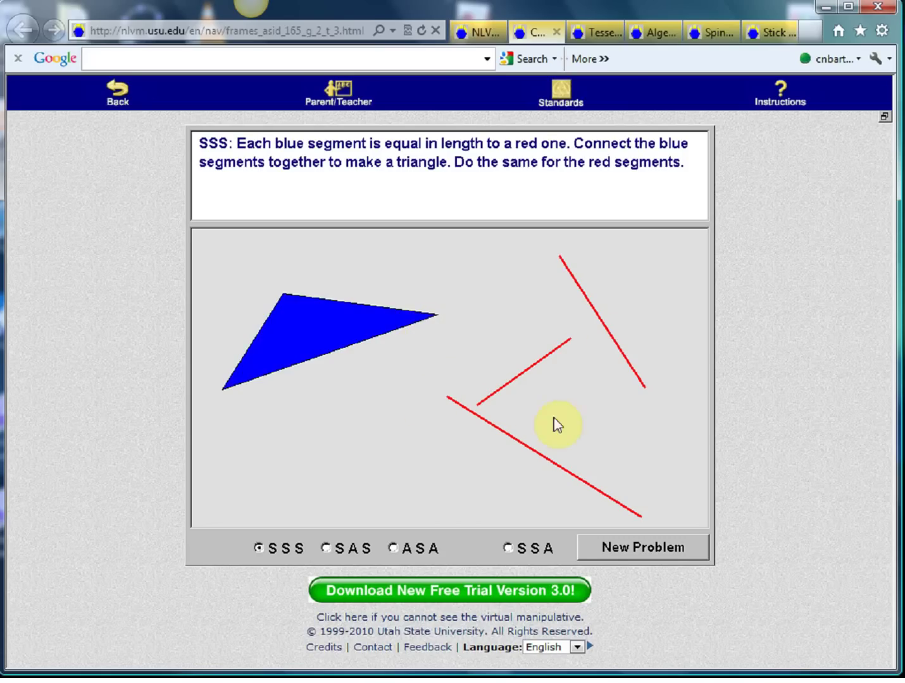
- Join the long and short red segments into a filled triangle beside the green one
left_click_drag(497, 444, 422, 365)
left_click_drag(607, 342, 536, 393)
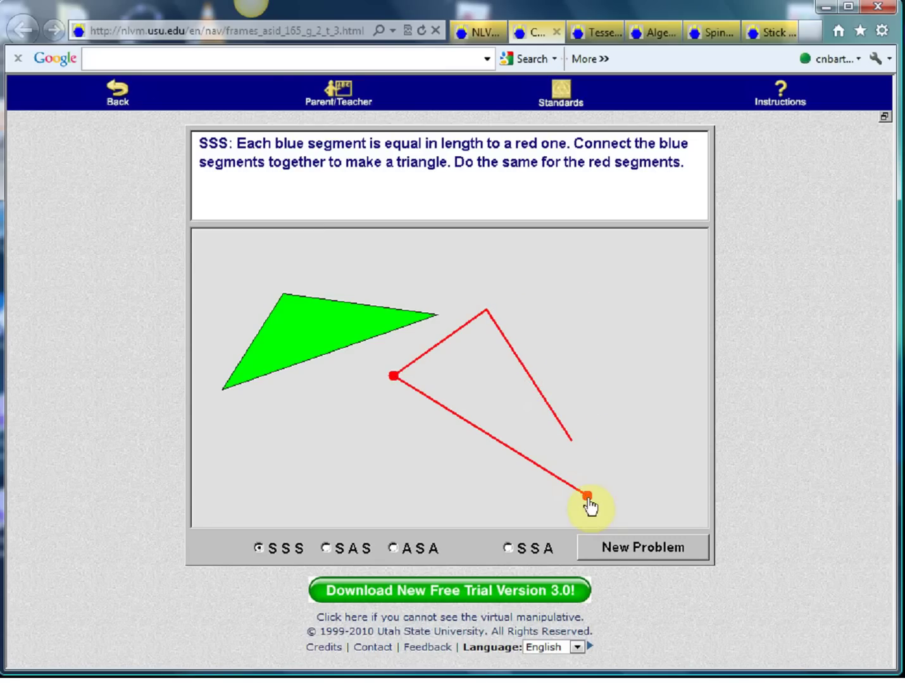
left_click_drag(588, 498, 615, 398)
left_click_drag(618, 412, 615, 410)
mouse_move(394, 377)
left_mouse_down()
mouse_move(436, 373)
mouse_move(401, 373)
mouse_move(396, 384)
left_mouse_up()
left_click_drag(500, 382, 396, 393)
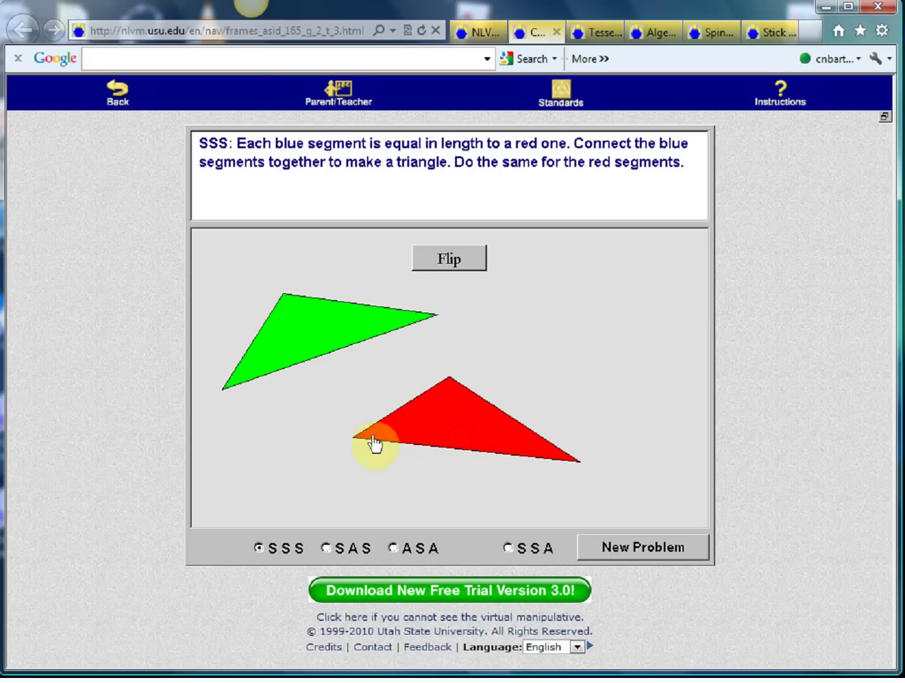
- Rotate the green triangle and lay it exactly over the red one
left_click_drag(354, 443, 357, 457)
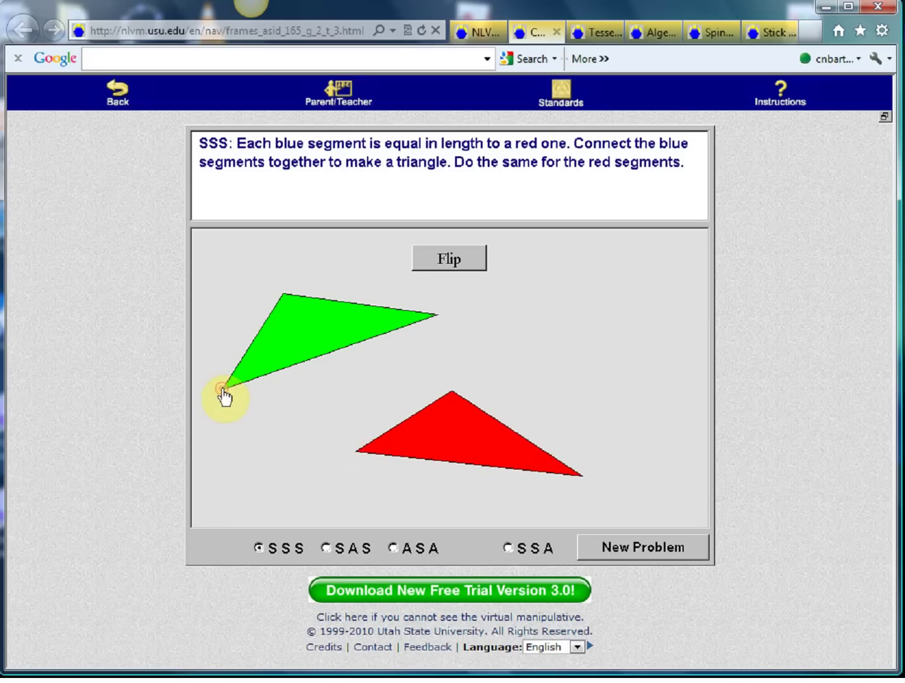
left_click_drag(294, 339, 382, 383)
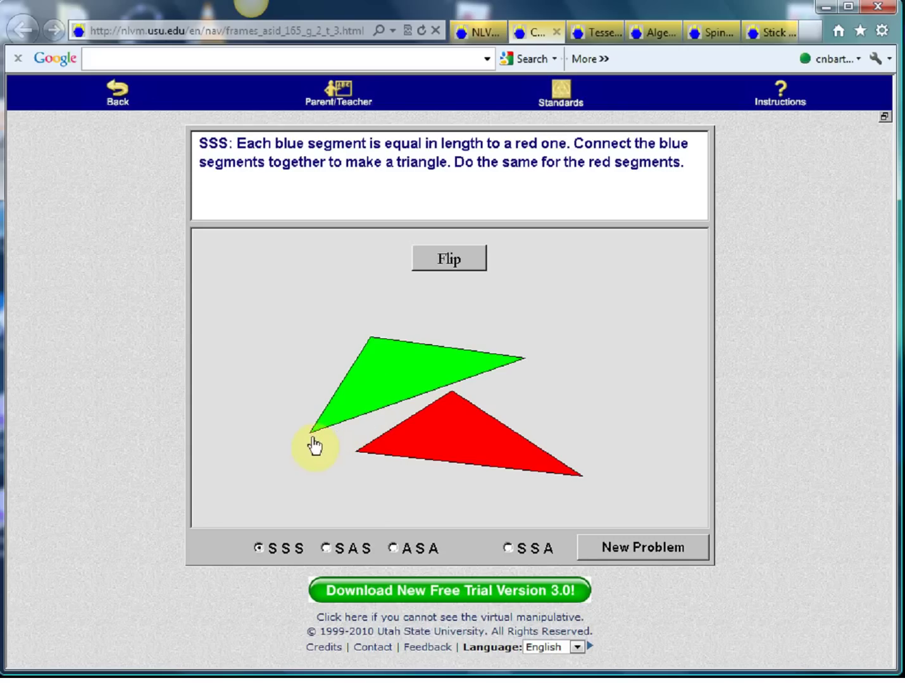
left_click_drag(310, 437, 296, 401)
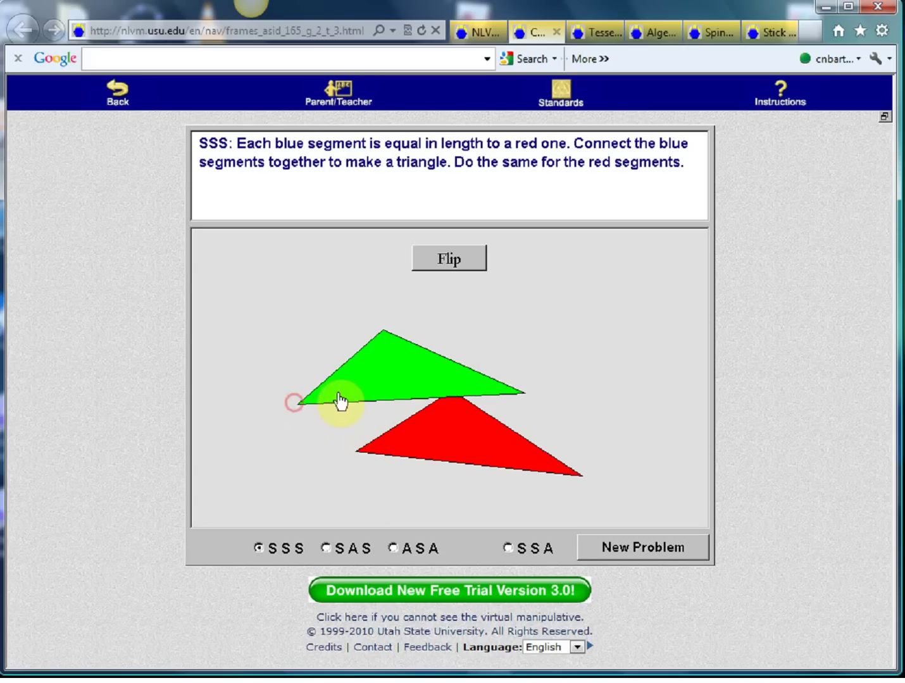
left_click_drag(356, 389, 369, 456)
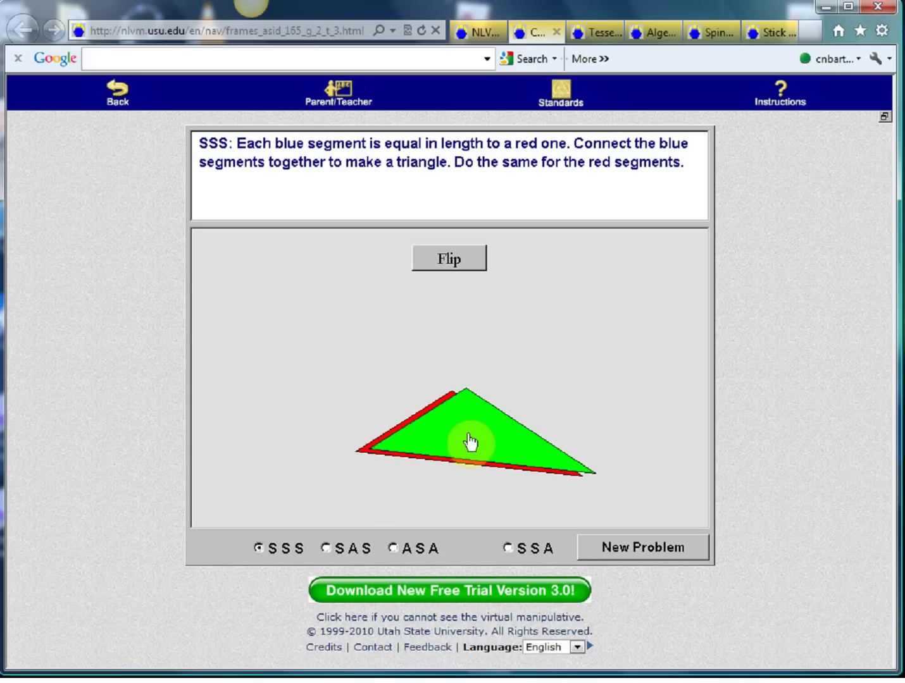
left_click_drag(470, 443, 457, 441)
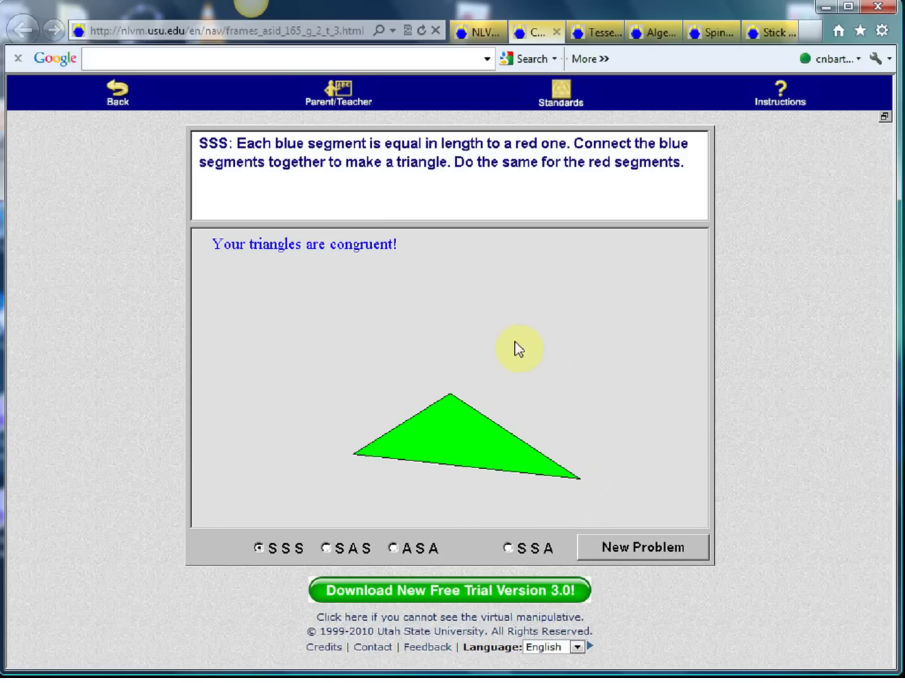
left_click(592, 33)
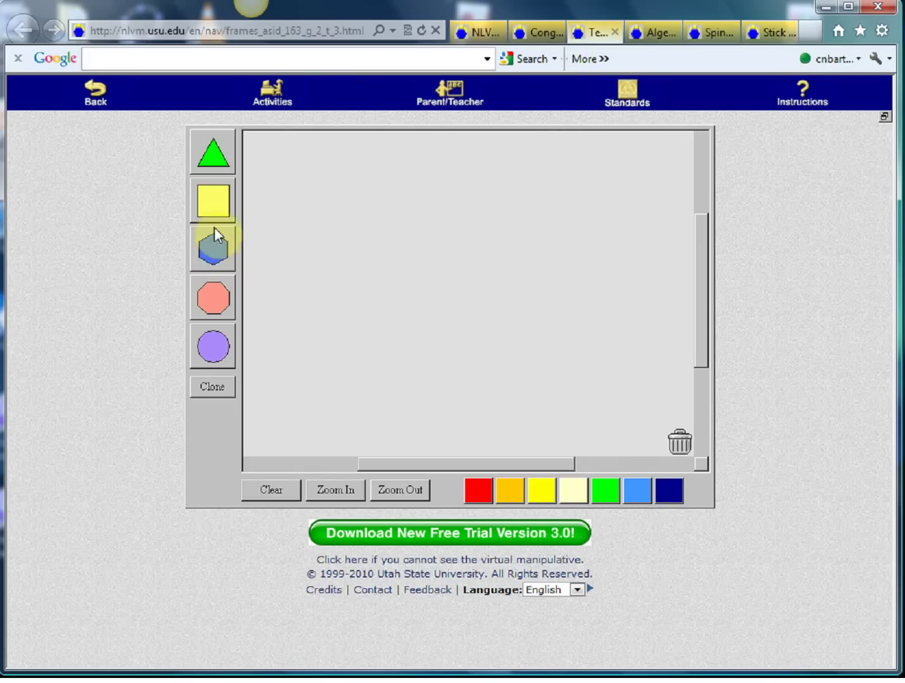
- Tile a blue hexagon with two green triangles fitted against its edges
left_click(213, 251)
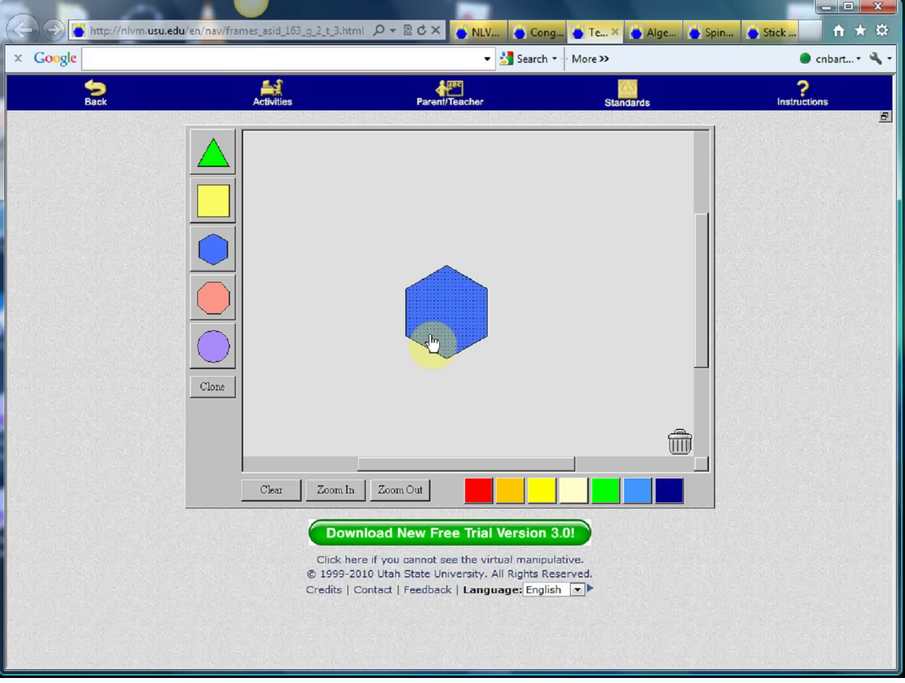
left_click(217, 157)
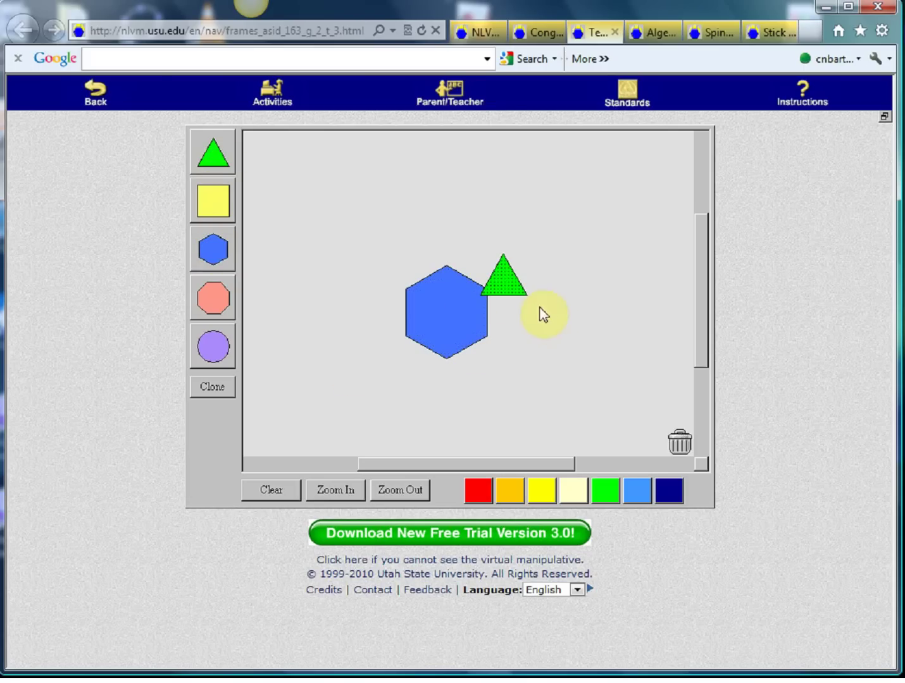
left_click_drag(528, 299, 482, 286)
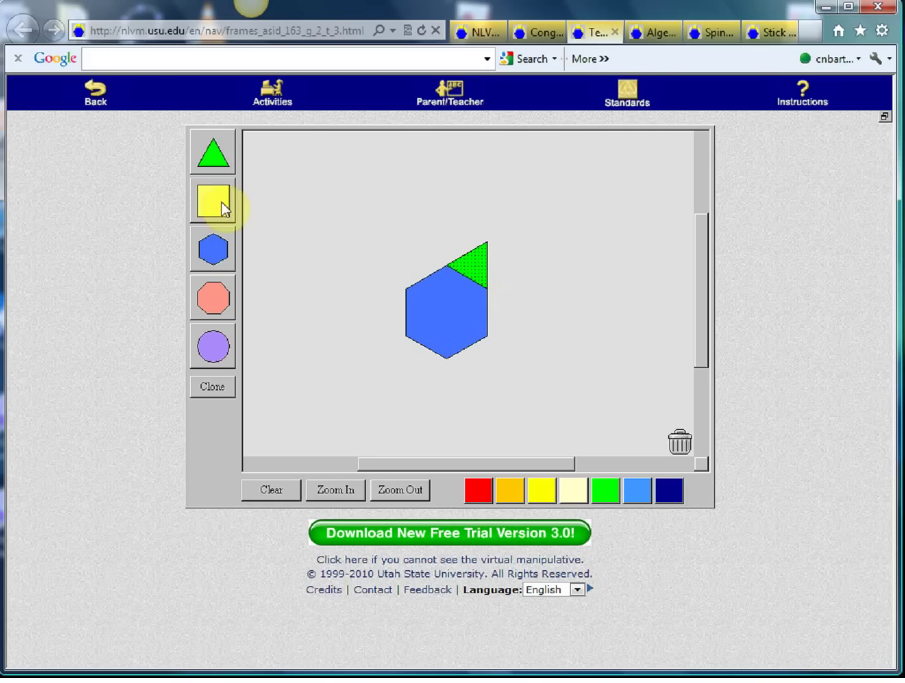
left_click(204, 155)
left_click_drag(483, 335, 519, 341)
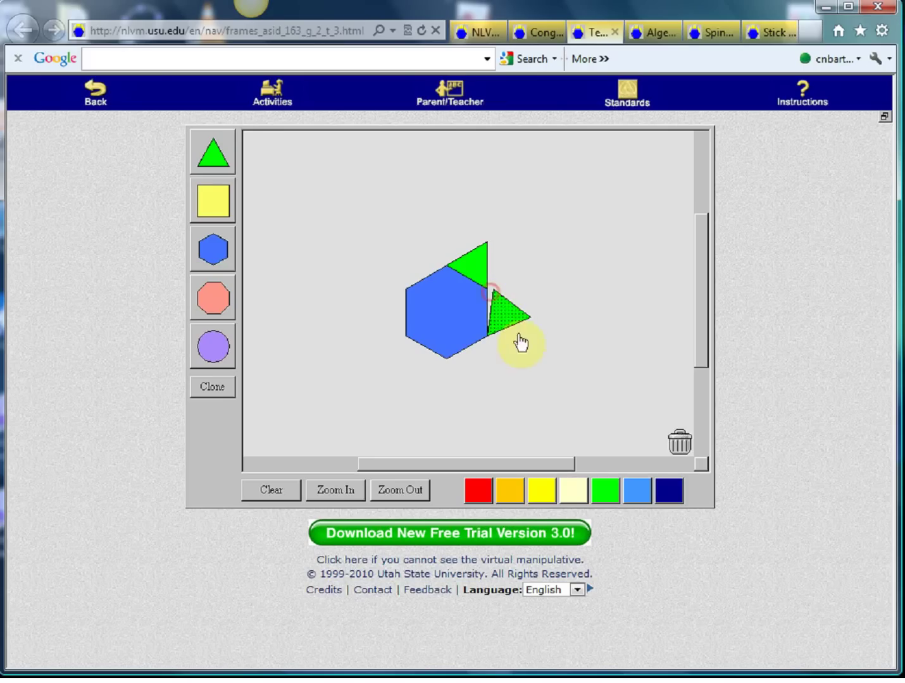
left_click(487, 289)
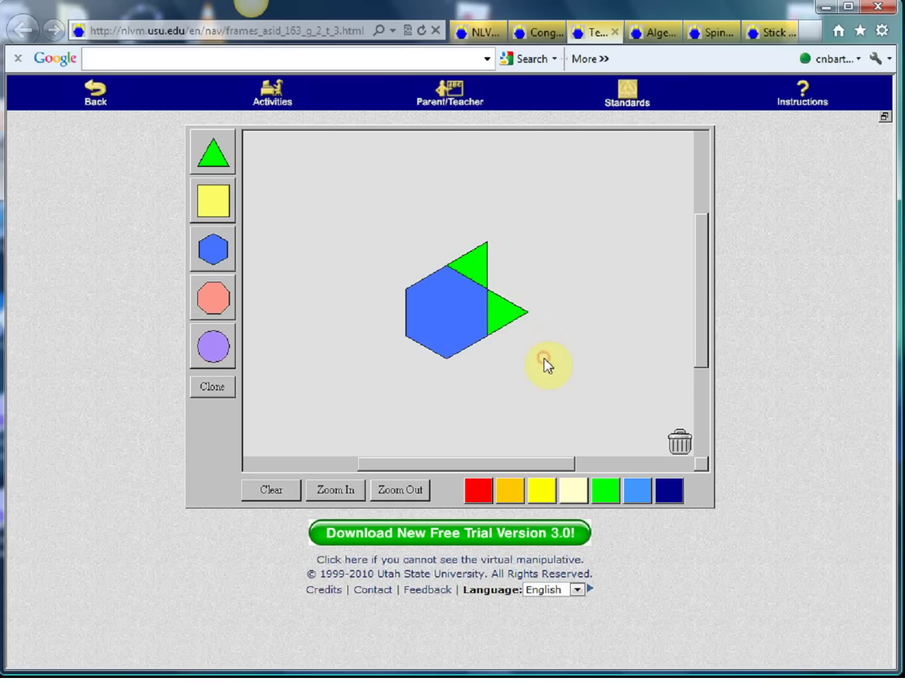
left_click(644, 35)
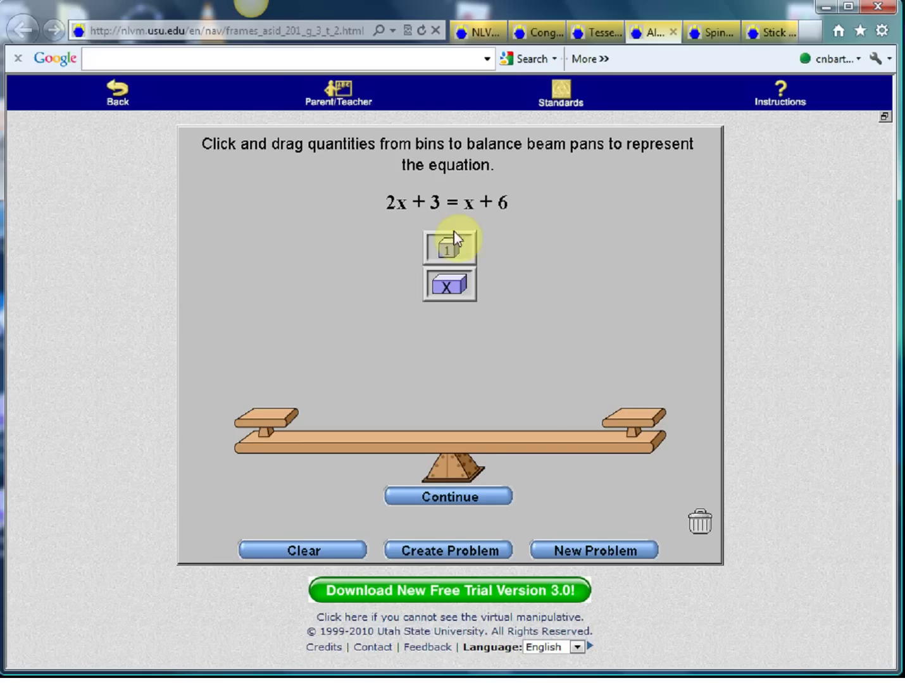
- Load the left pan with two x blocks and three 1 blocks
left_click_drag(451, 284, 260, 414)
left_click_drag(449, 285, 265, 426)
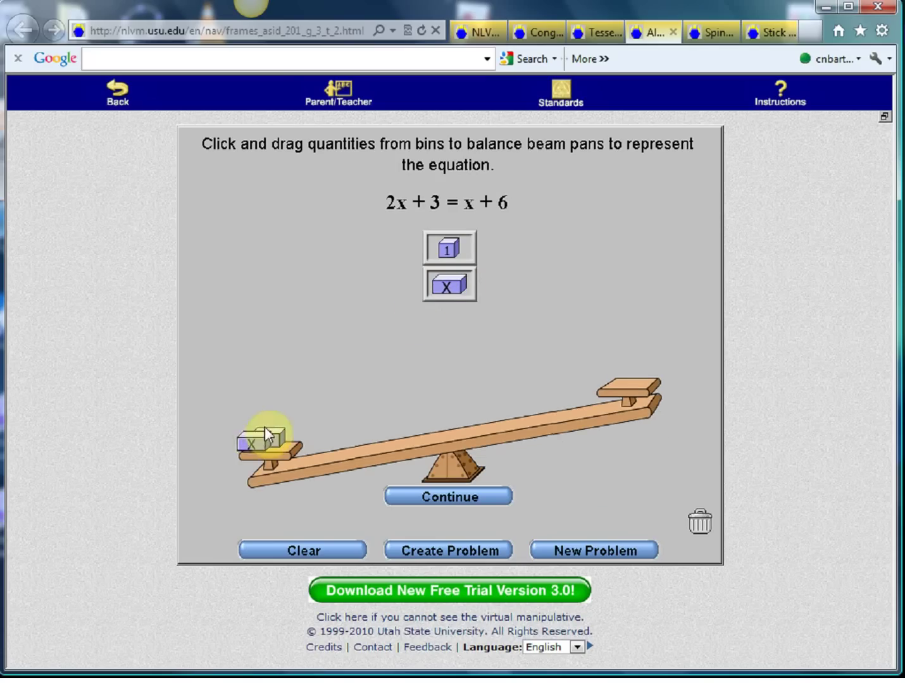
left_click_drag(449, 248, 260, 418)
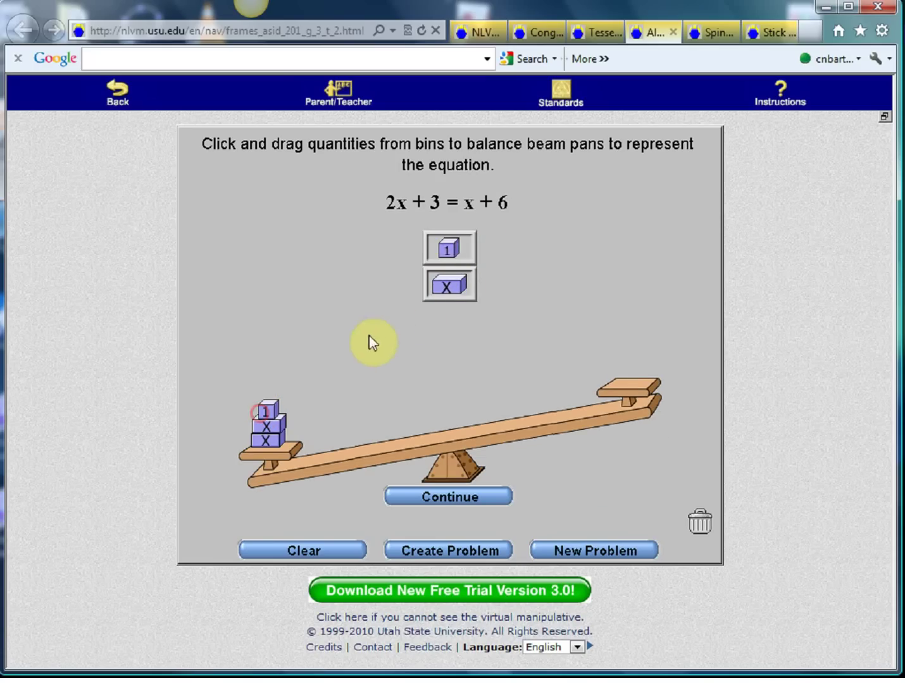
left_click_drag(443, 248, 273, 383)
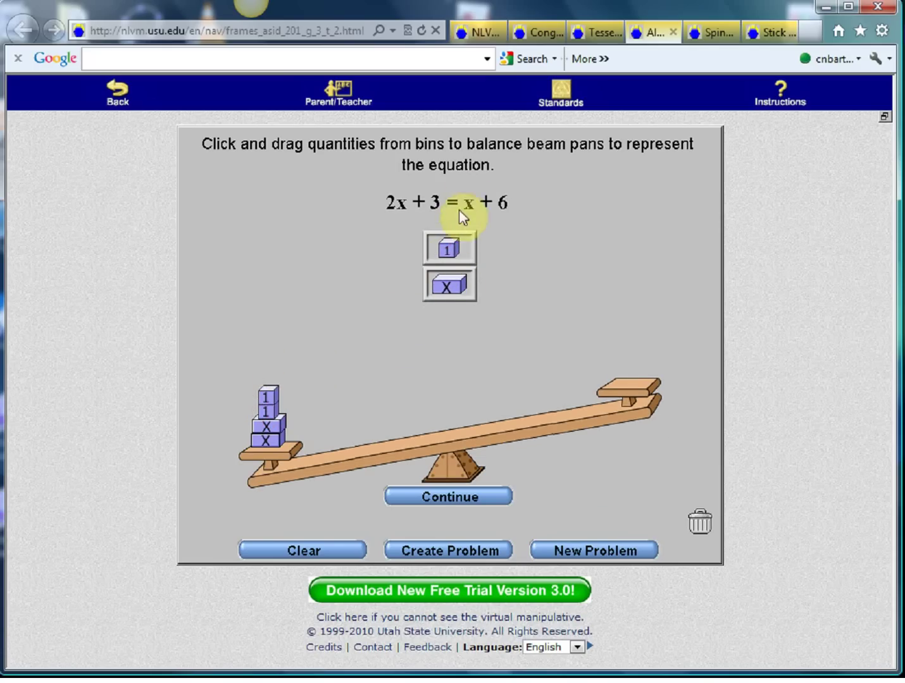
left_click_drag(450, 241, 279, 362)
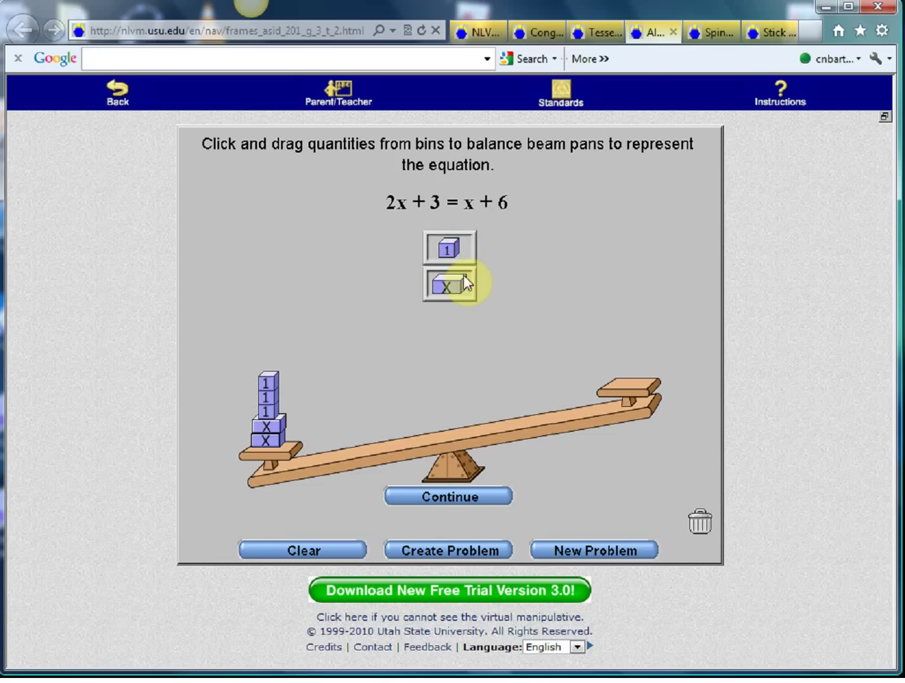
- Load the right pan with one x block and six 1 blocks
left_click_drag(466, 291, 630, 379)
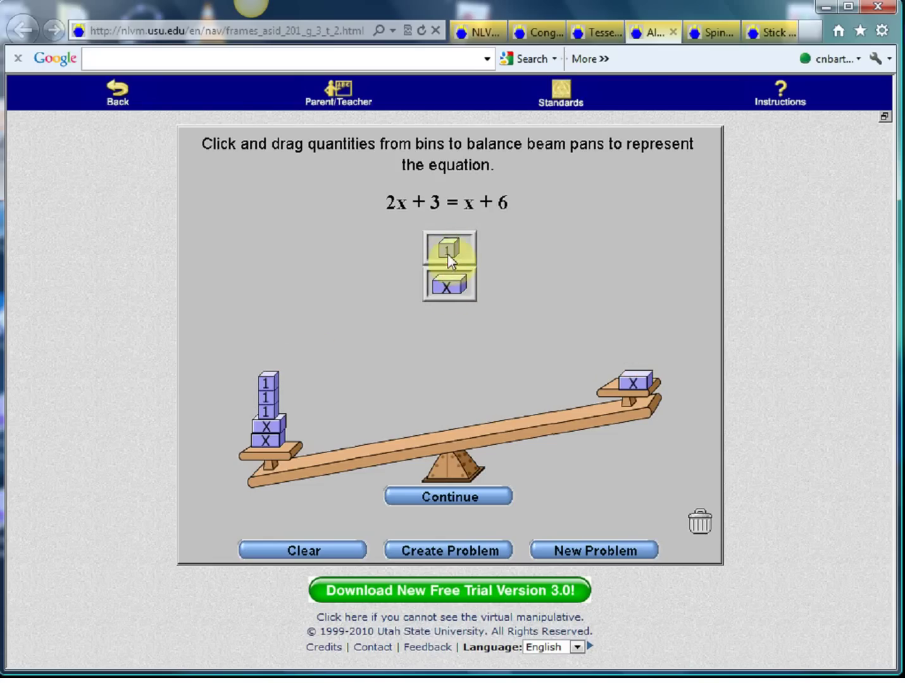
left_click_drag(447, 253, 647, 363)
left_click_drag(447, 248, 632, 345)
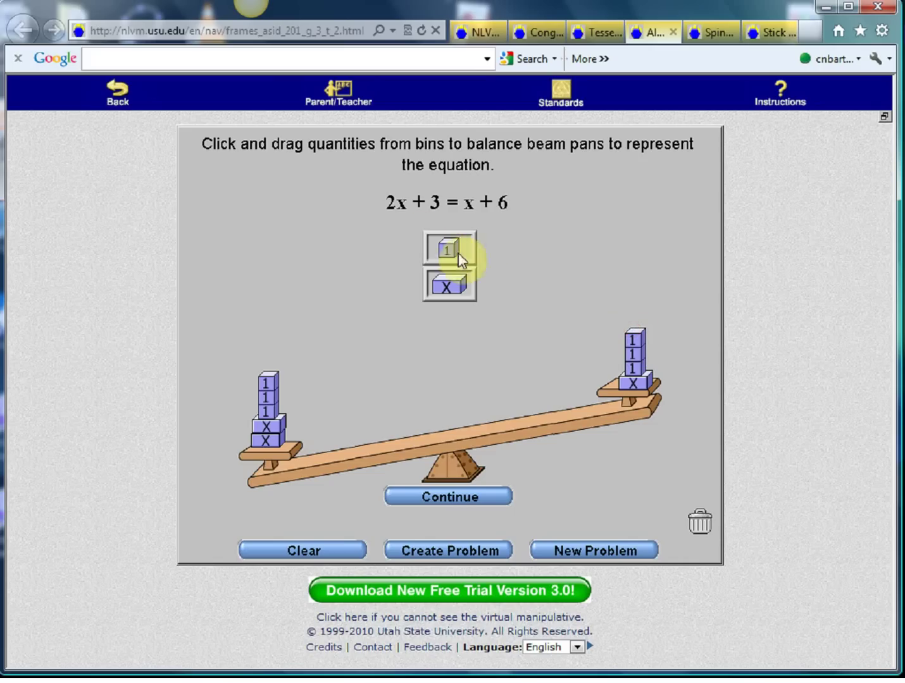
left_click_drag(449, 253, 629, 328)
left_click_drag(444, 247, 626, 291)
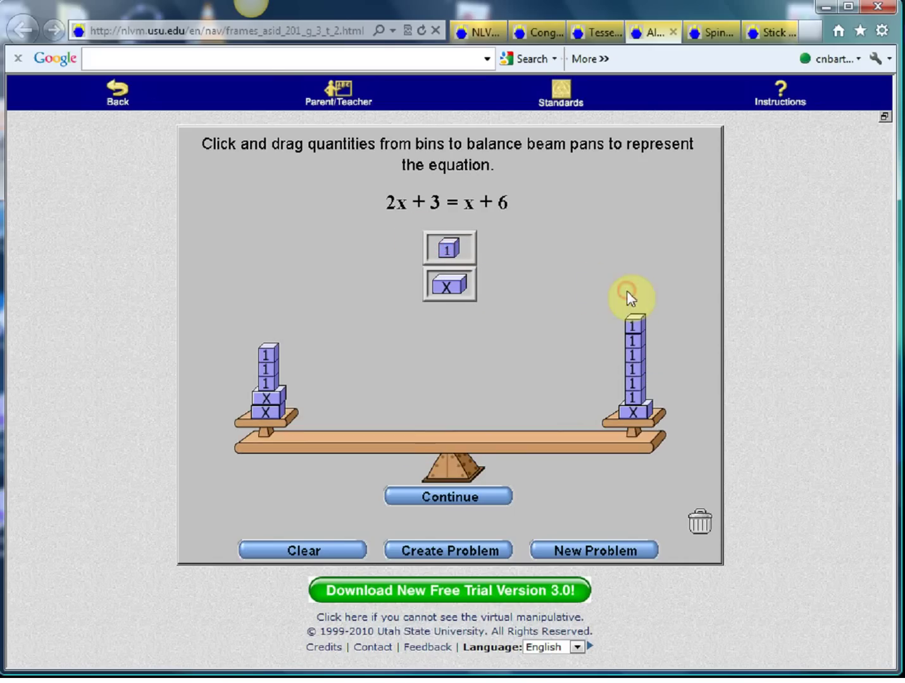
left_click(459, 499)
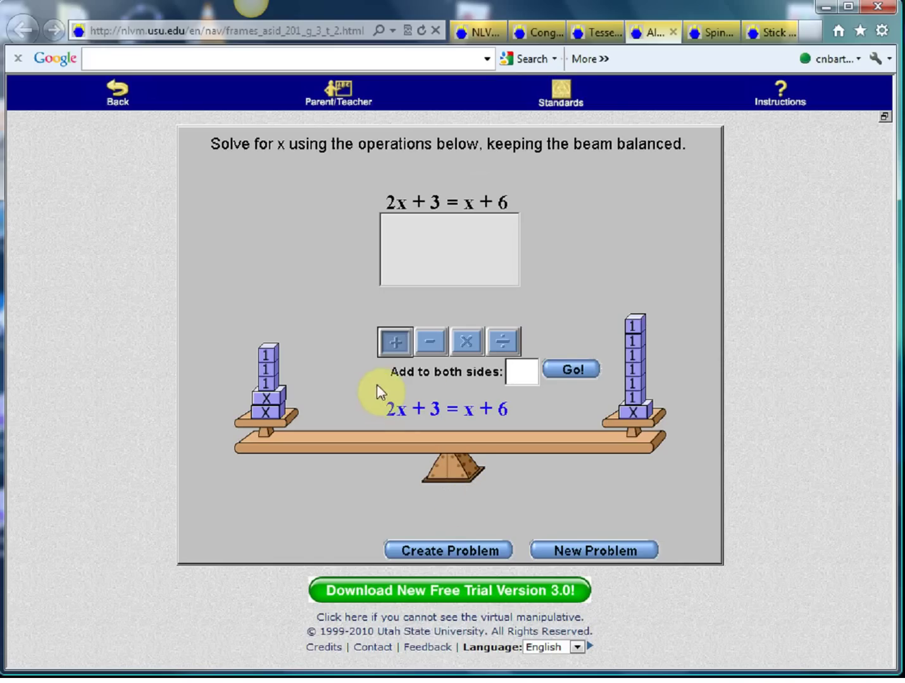
- Subtract x, then 3, from both sides to reach x = 3
left_click(425, 343)
left_click(521, 371)
type("x")
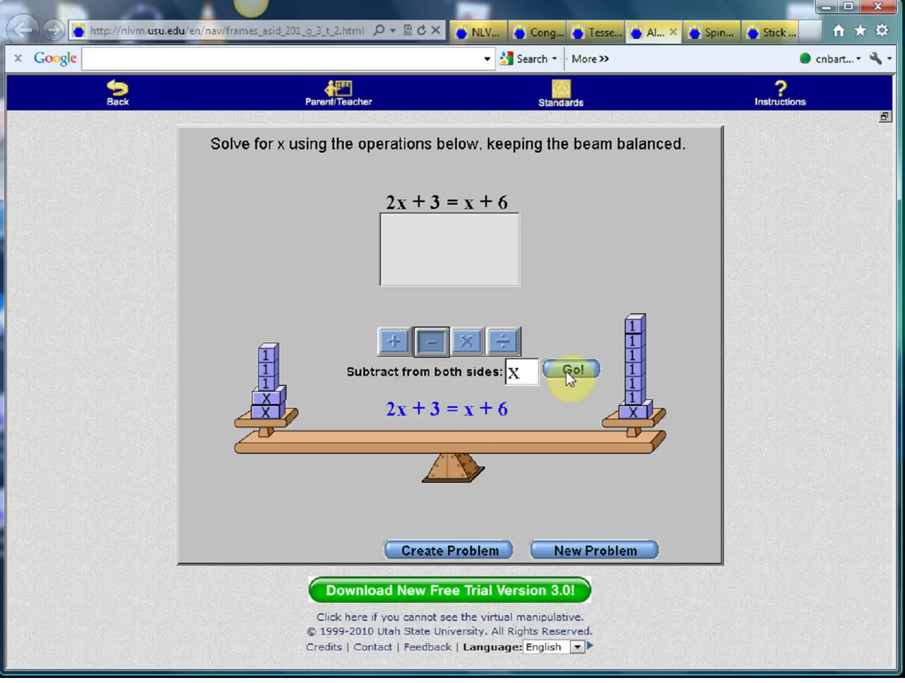
left_click(569, 374)
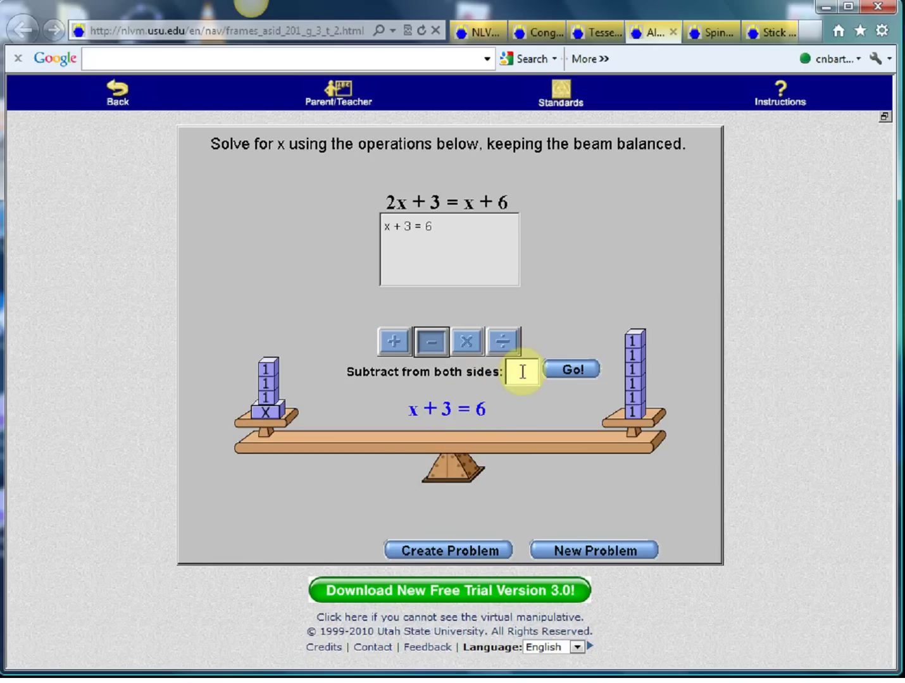
type("3")
left_click(558, 375)
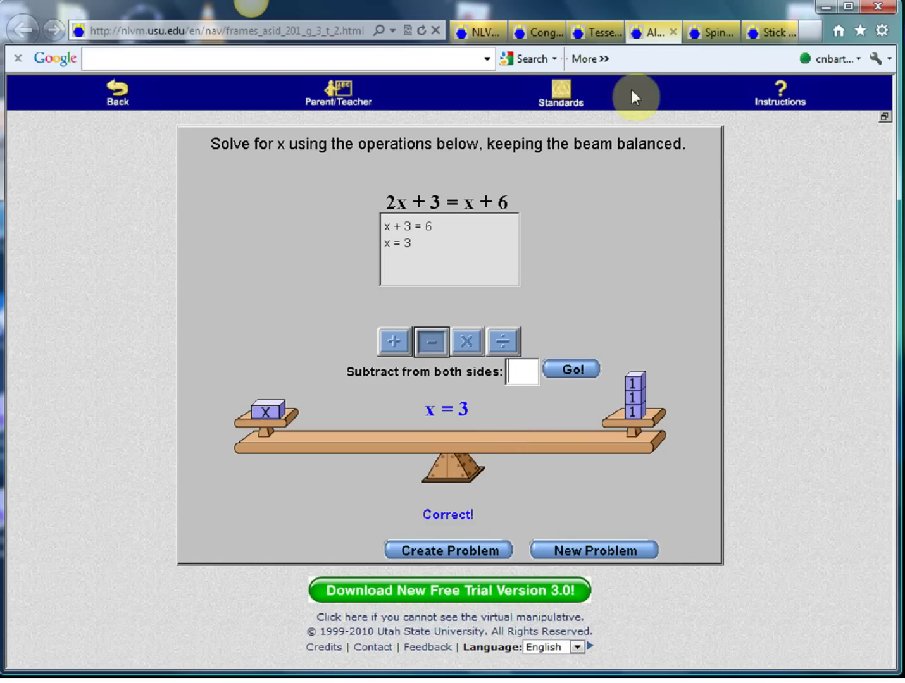
left_click(701, 38)
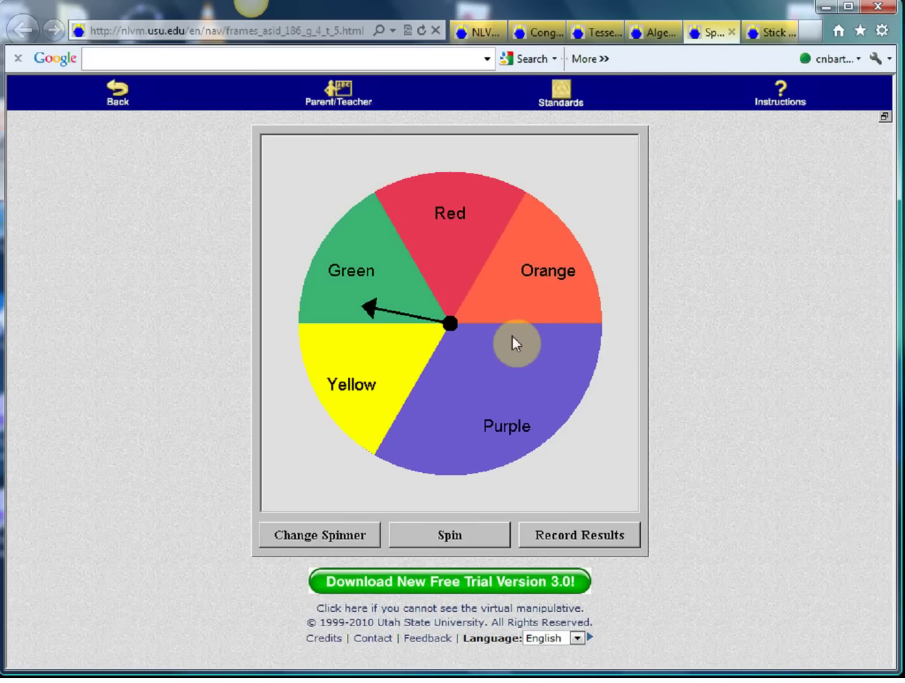
- Set the spinner to 3 Purple and 2 Red regions and apply it
left_click(345, 538)
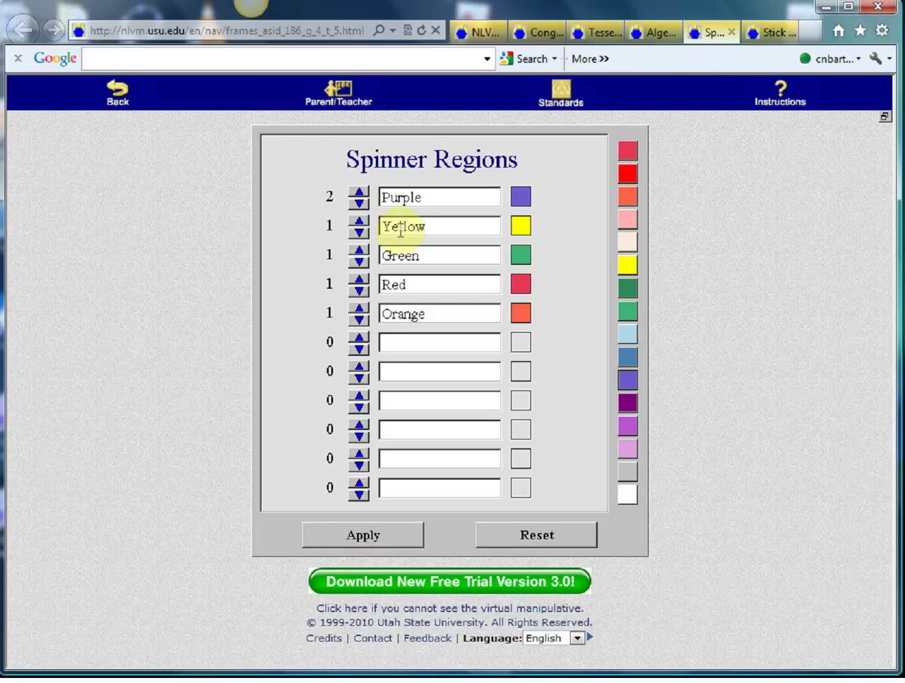
left_click(358, 190)
left_click(359, 280)
left_click(405, 533)
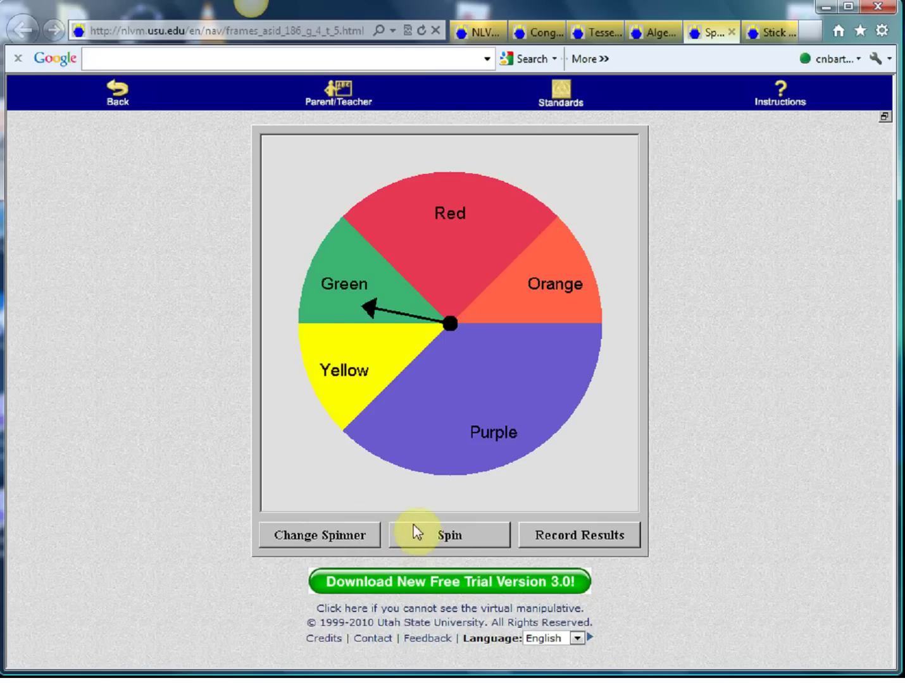
- Spin the spinner once and open the Results chart, moving it aside
left_click(479, 536)
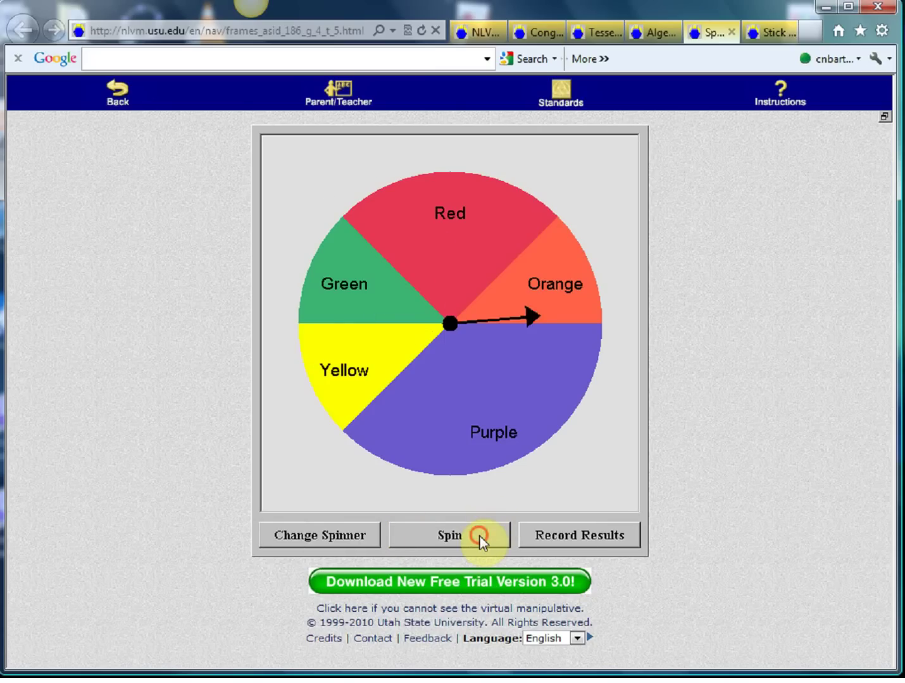
left_click(573, 536)
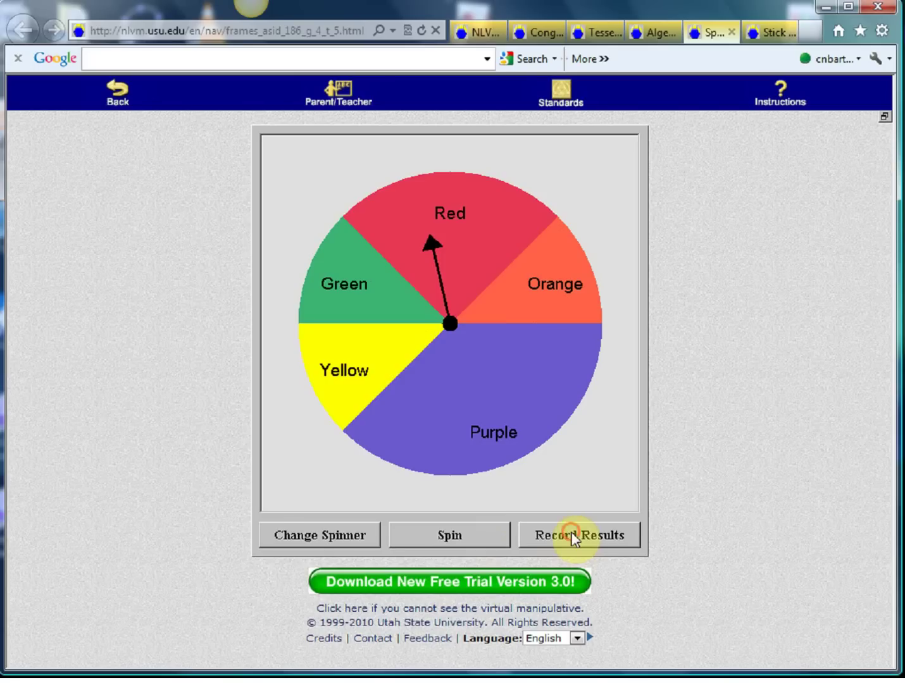
left_click(222, 187)
left_click_drag(222, 187, 138, 120)
- Spin twice more, then run a batch of 10 spins and close the Results chart
left_click(464, 541)
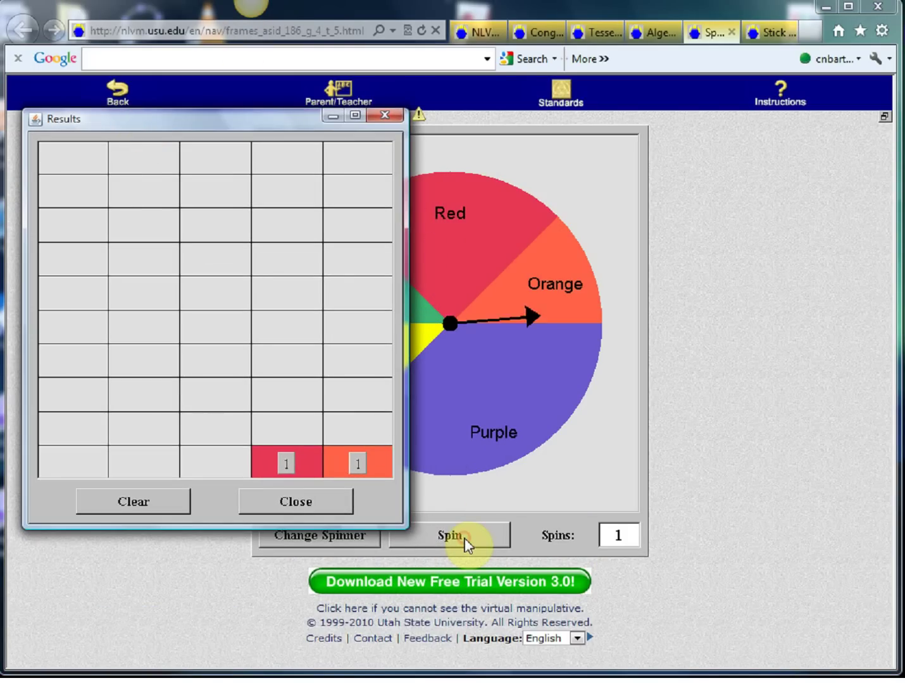
left_click(464, 540)
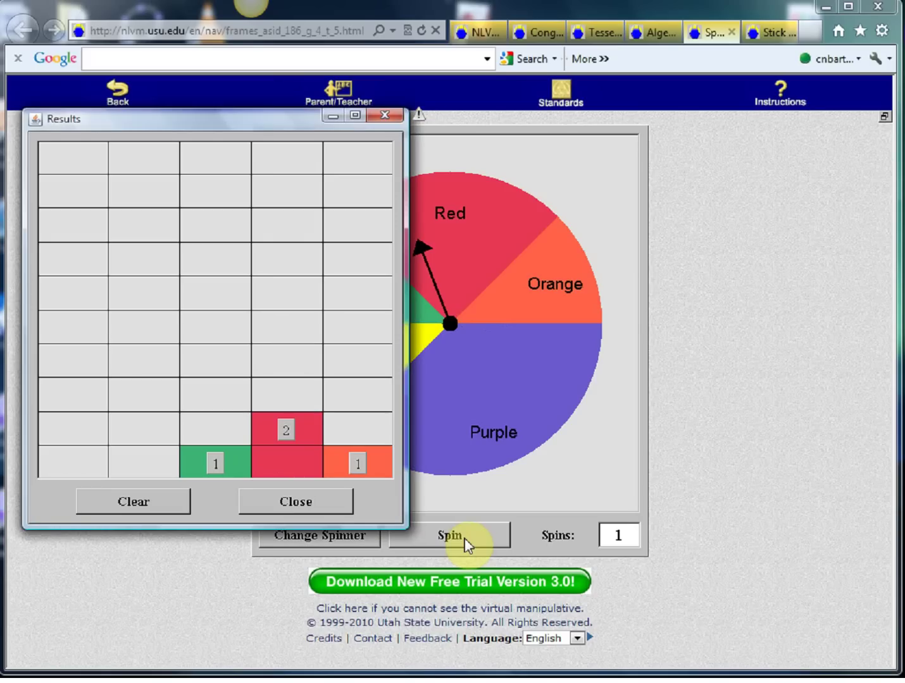
left_click(618, 536)
type("0")
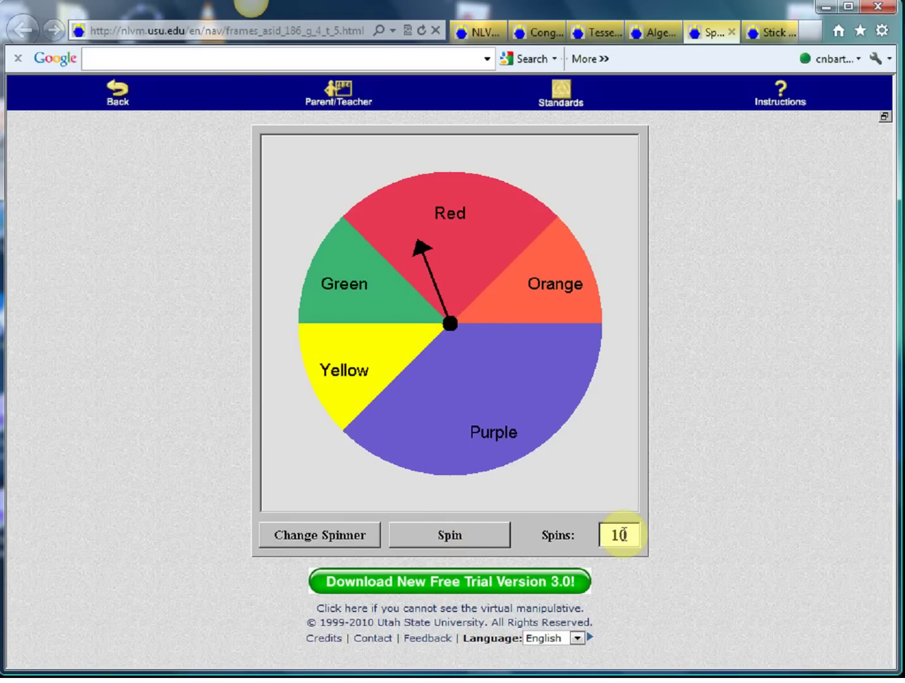
left_click(437, 534)
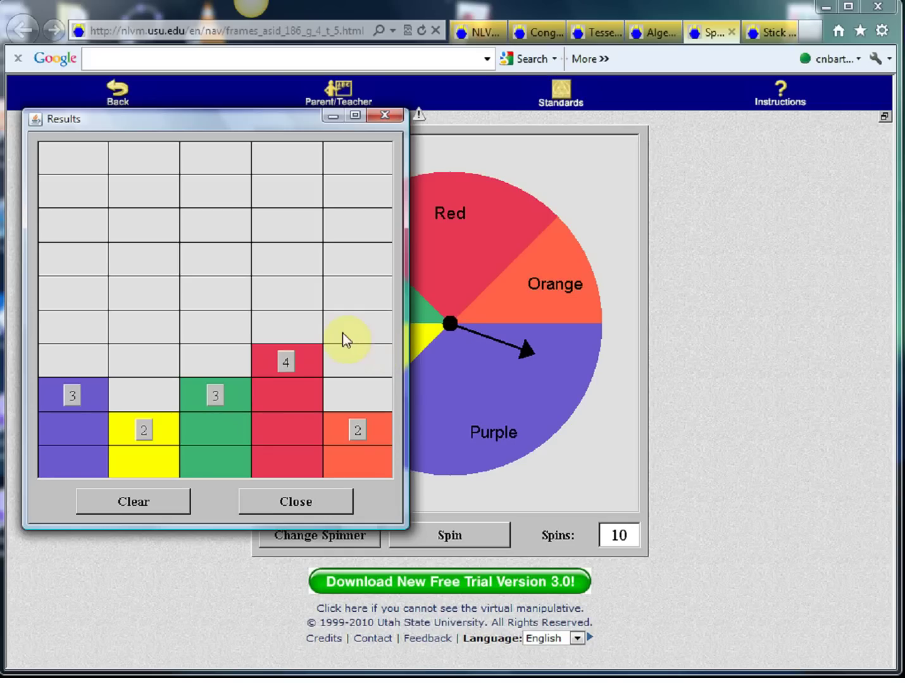
left_click(385, 115)
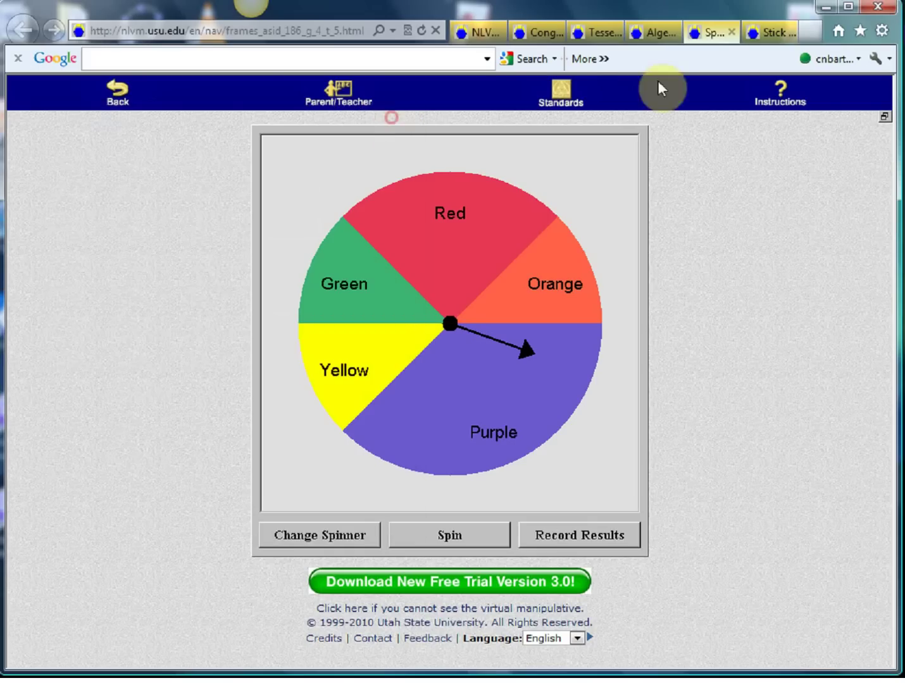
- In Stick or Switch, pick the bottom-left door, switch doors to win, then play again
left_click(763, 29)
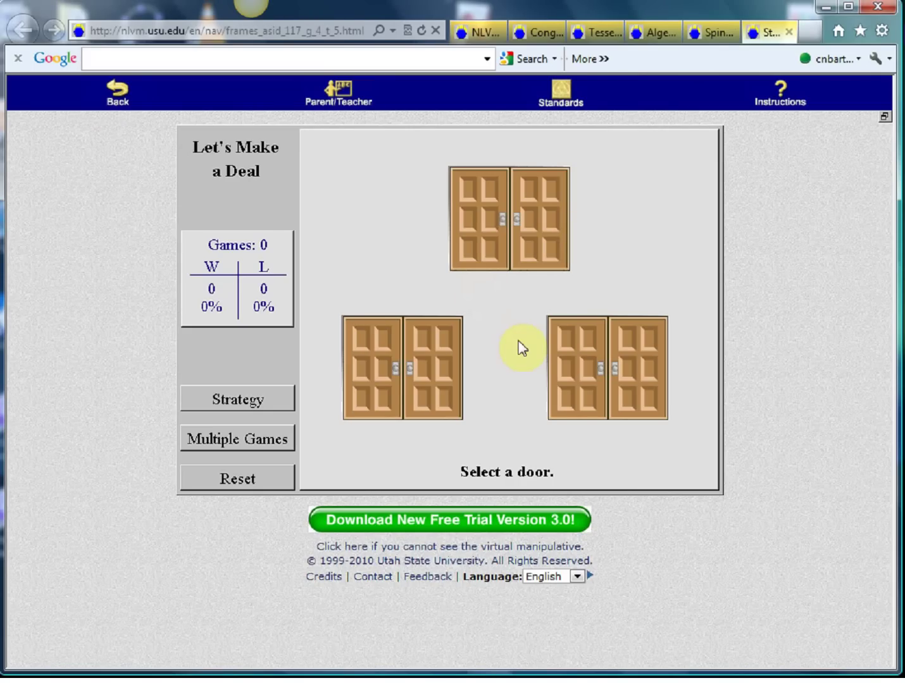
left_click(401, 364)
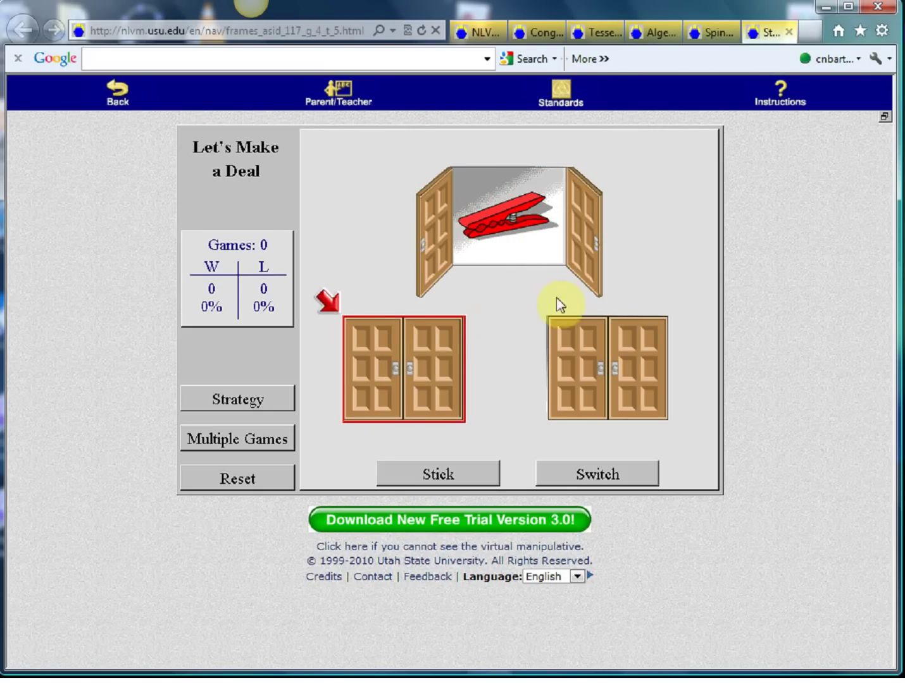
left_click(581, 479)
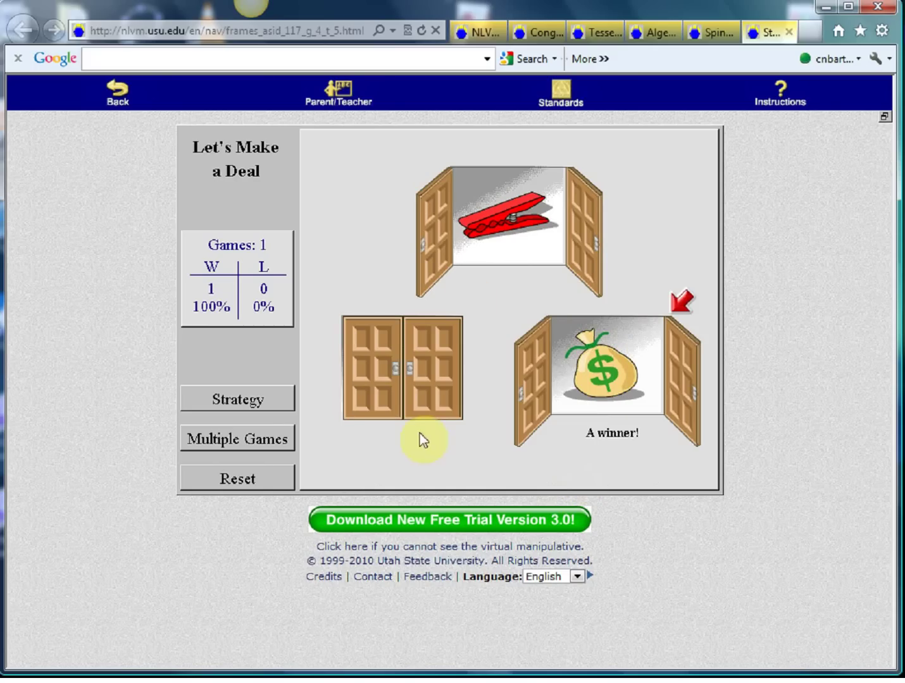
left_click(492, 472)
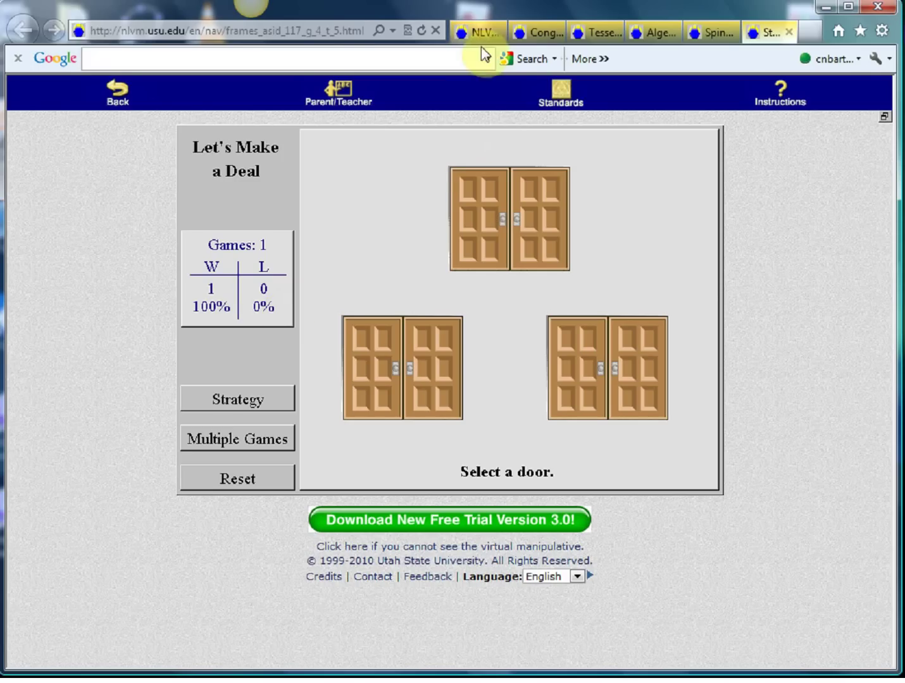
- Go from the grades 3–5 Geometry list back to the NLVM home page
left_click(472, 32)
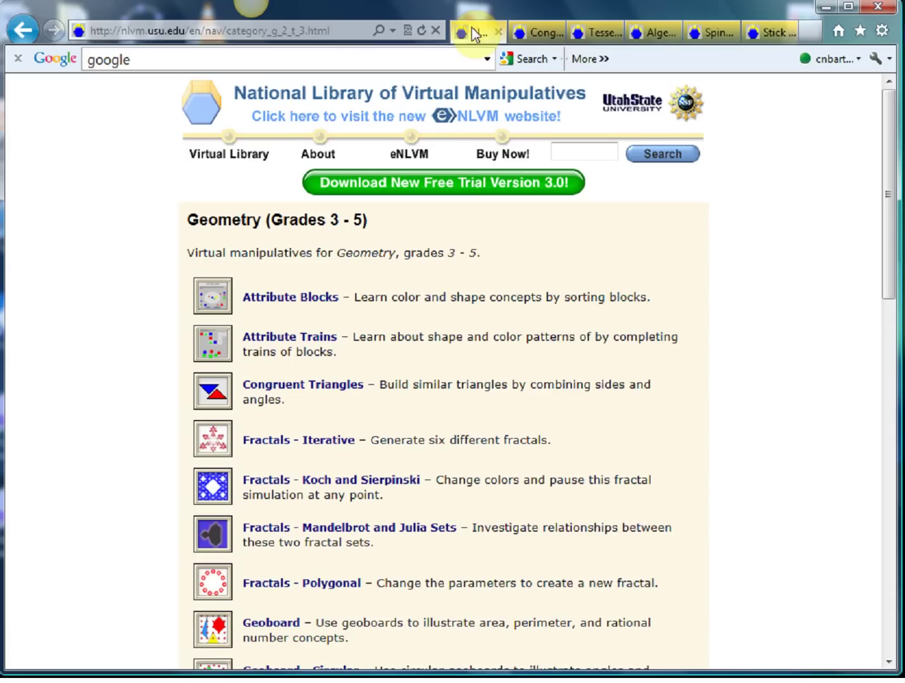
left_click(26, 28)
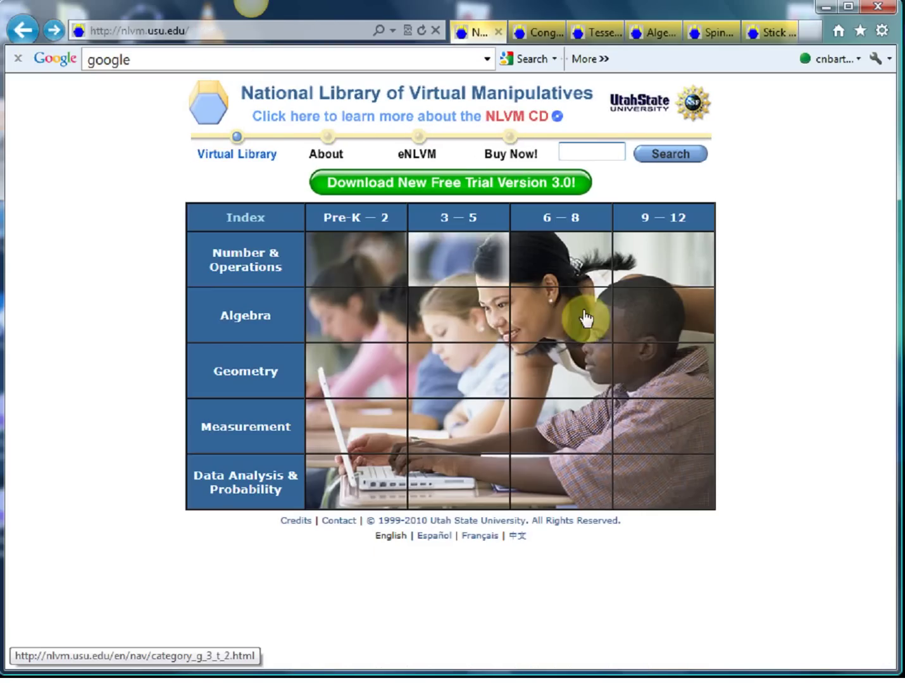